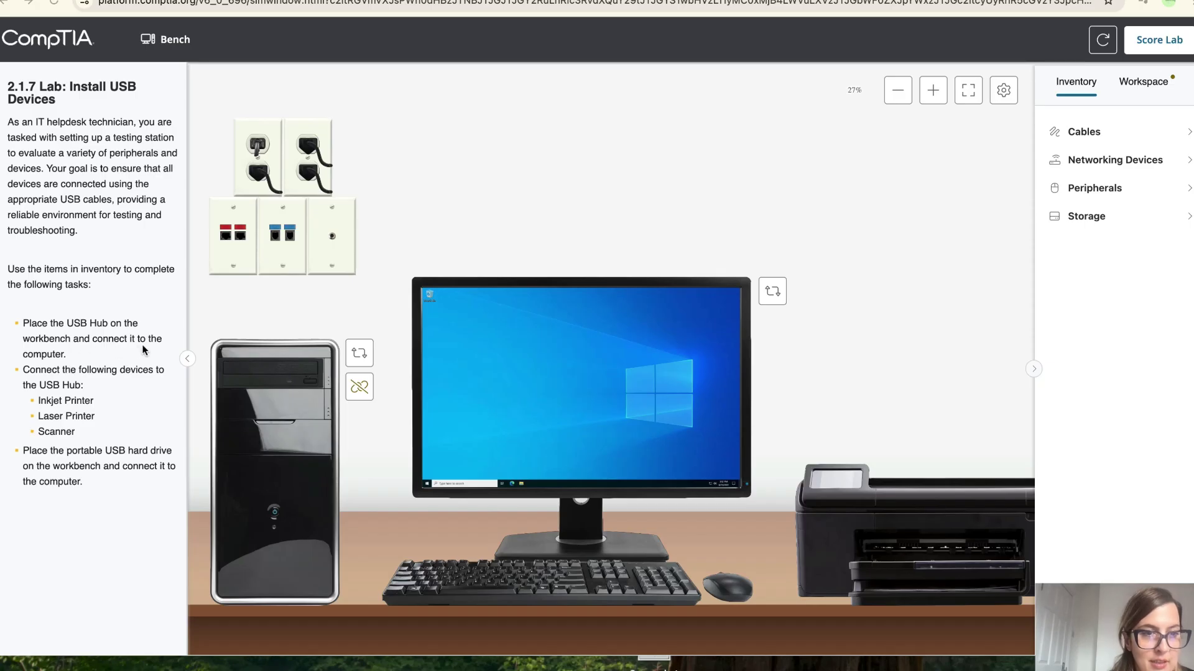
# Step: Place the External USB Hub from Networking Devices on the workbench and turn it to its back
pyautogui.click(1132, 189)
pyautogui.click(1059, 131)
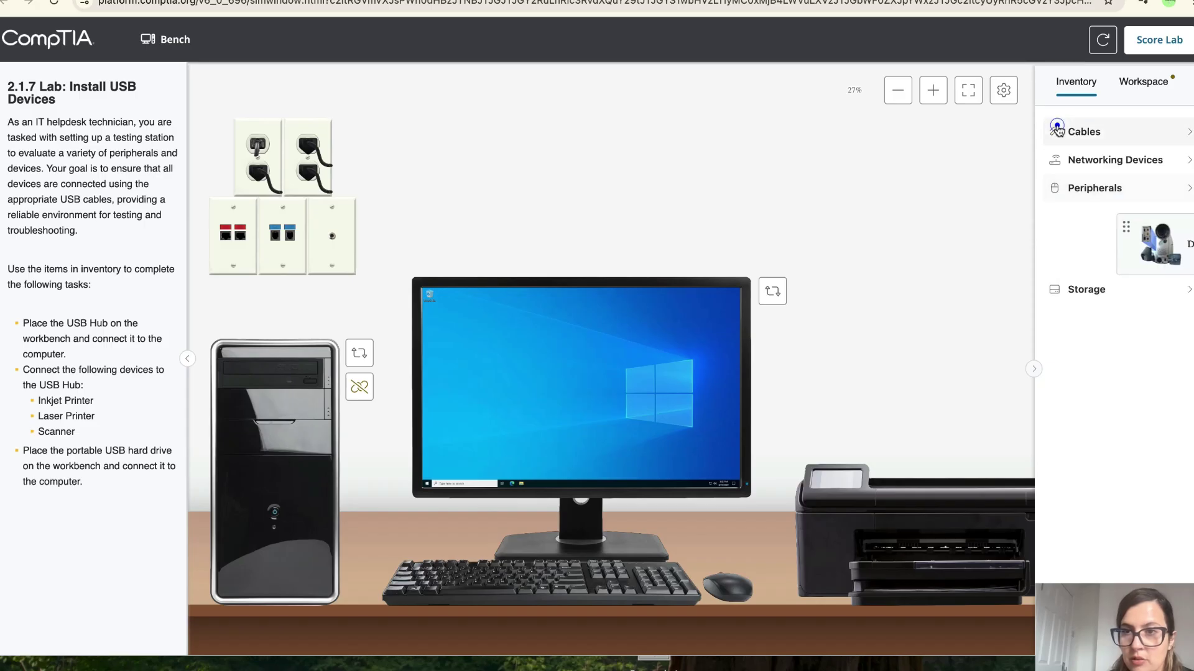
pyautogui.click(1089, 160)
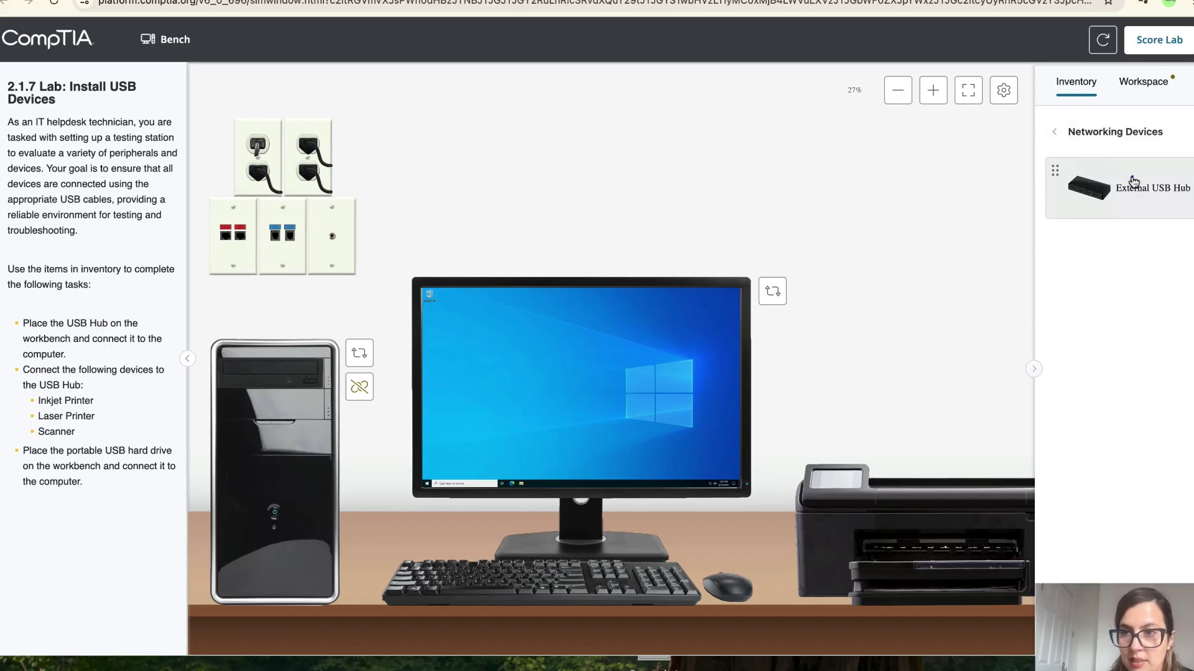
pyautogui.moveTo(1132, 181); pyautogui.dragTo(430, 578)
pyautogui.click(467, 608)
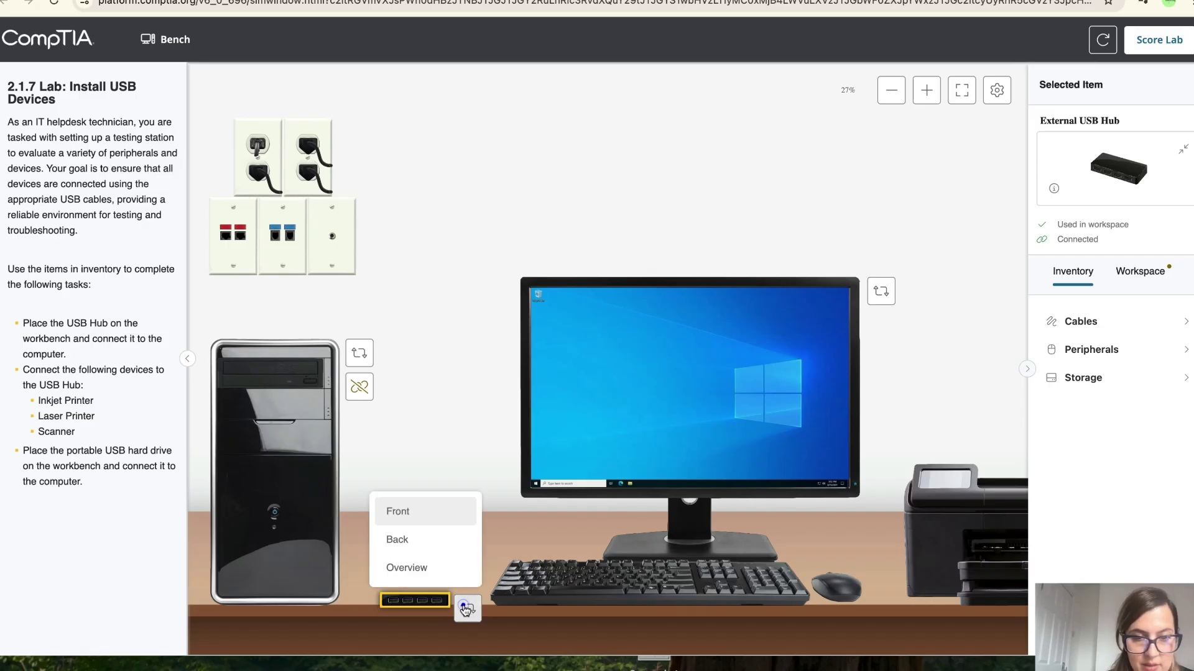
pyautogui.click(459, 539)
# Step: Zoom in and plug the Mini-B end of a USB A/5-pin mini cable into the hub
pyautogui.click(926, 92)
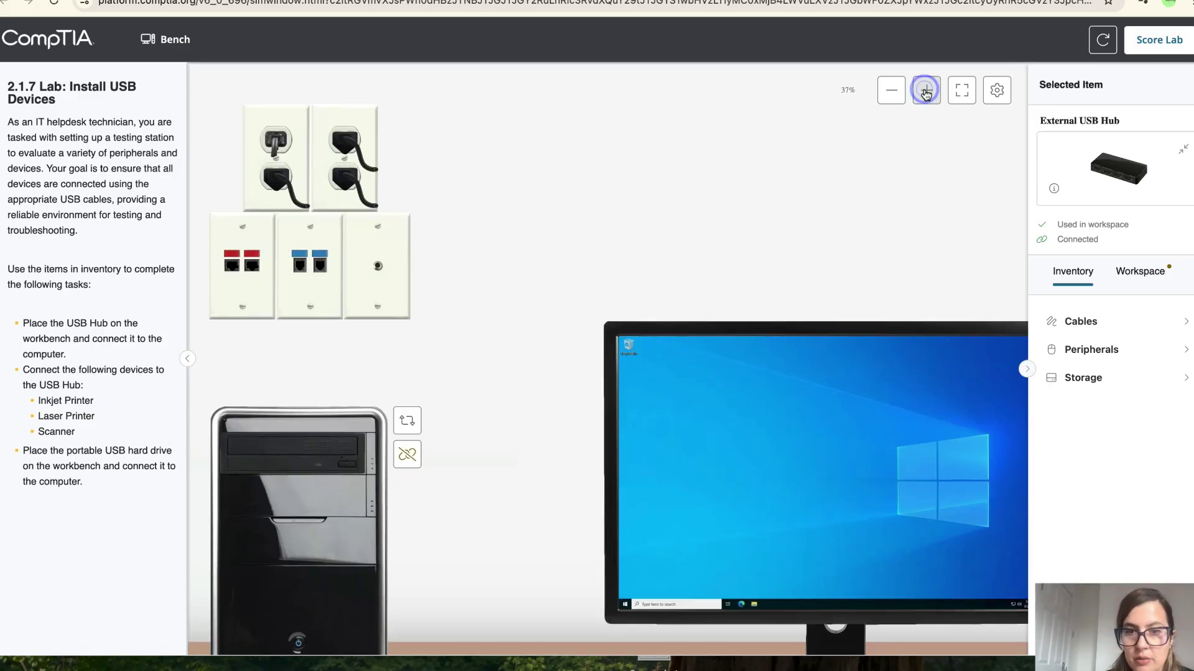
pyautogui.scroll(-3, 849, 233)
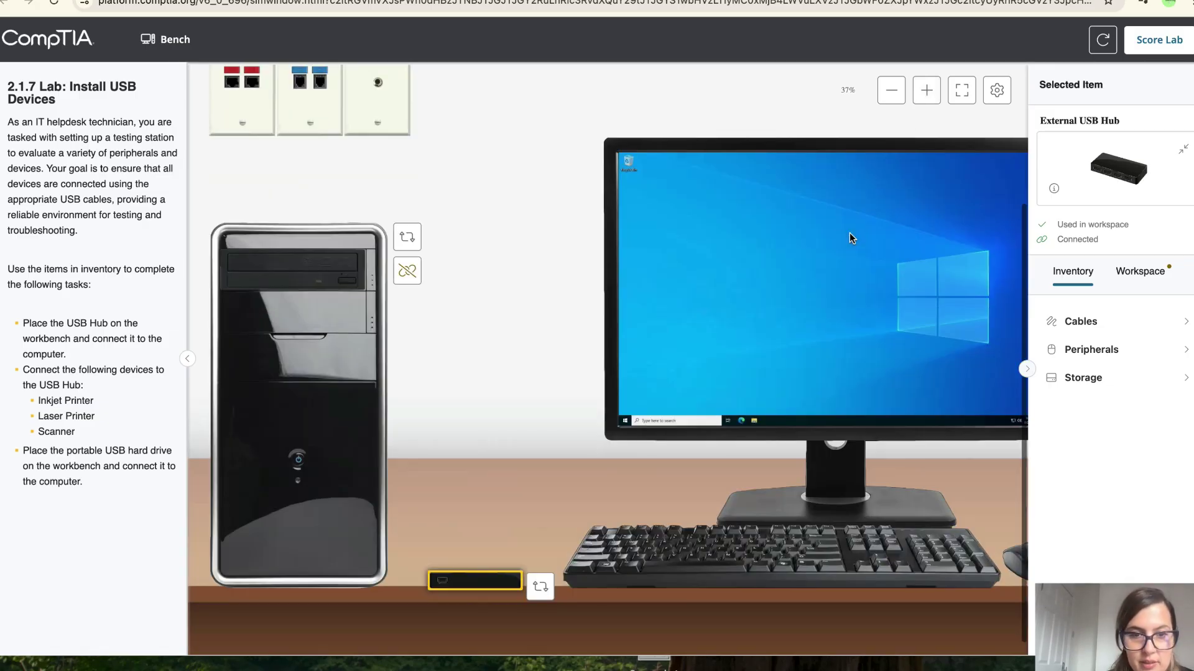
pyautogui.click(925, 90)
pyautogui.scroll(-3, 669, 463)
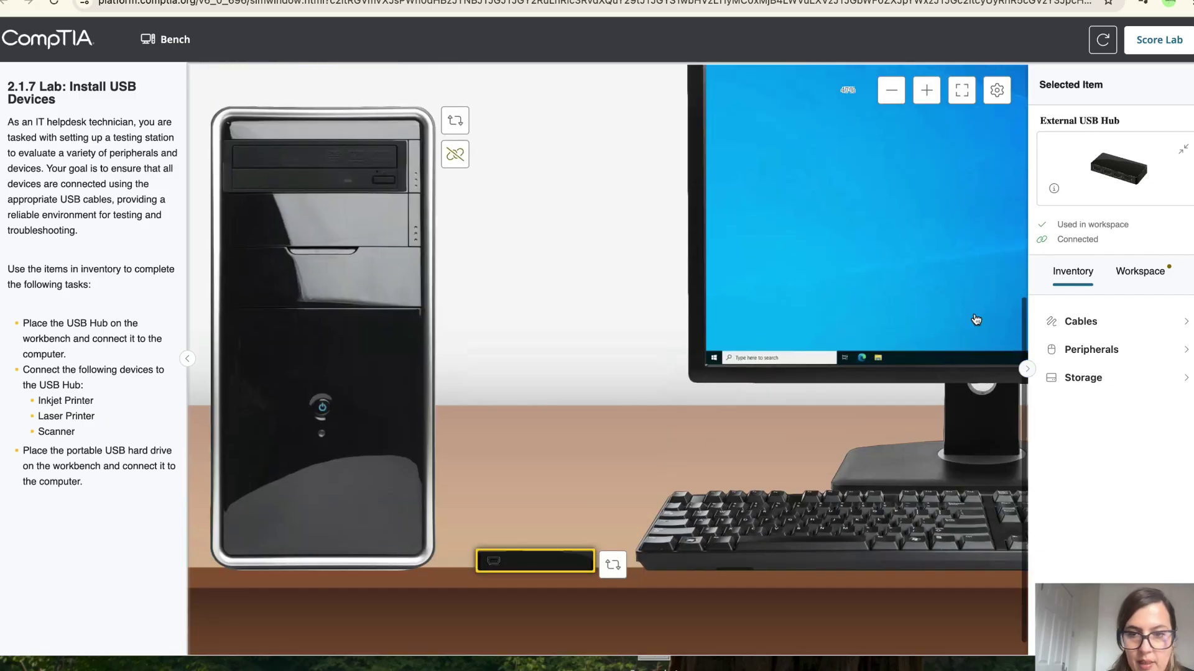
pyautogui.click(1091, 319)
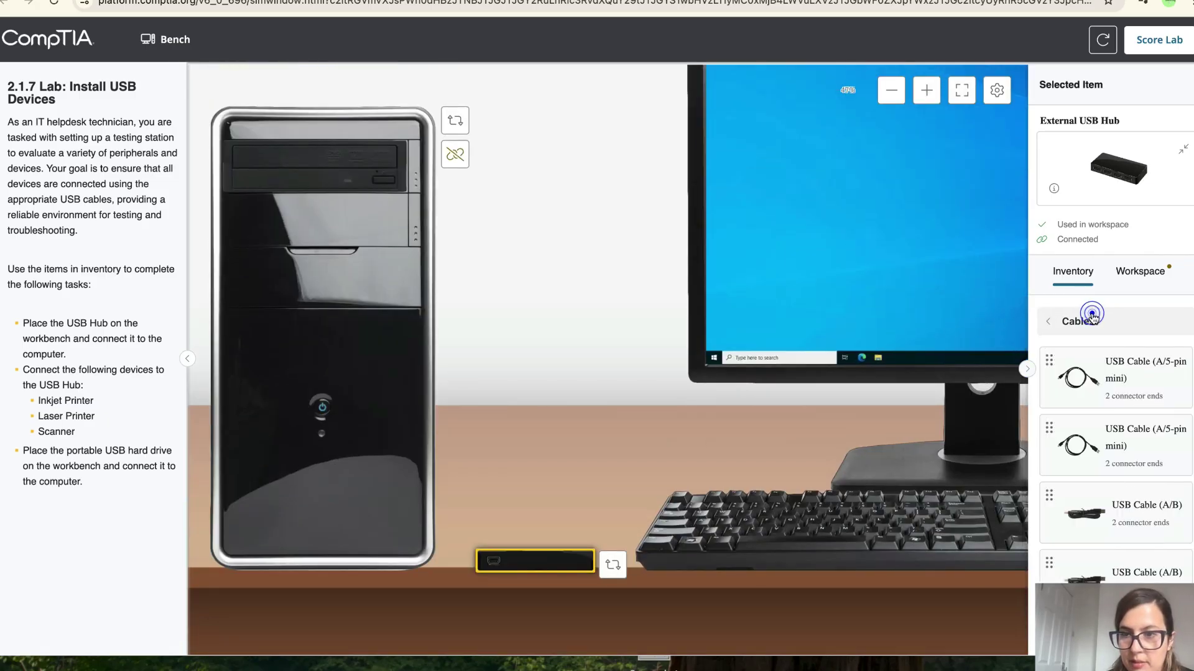
pyautogui.click(1096, 378)
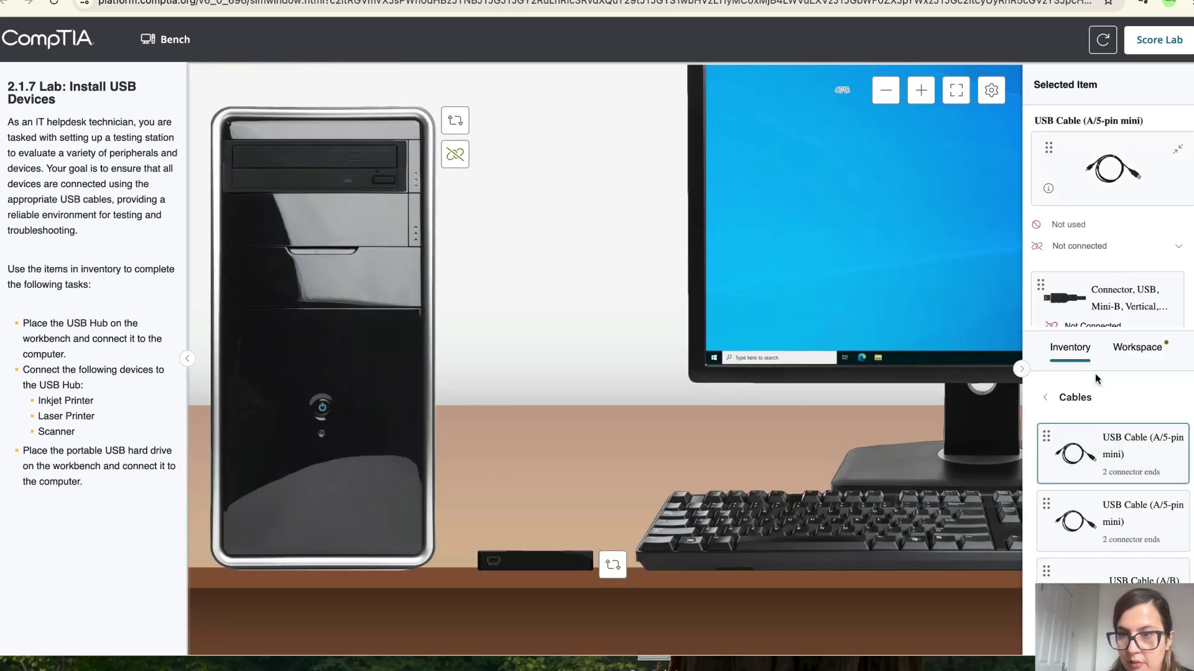
pyautogui.scroll(-2, 1121, 279)
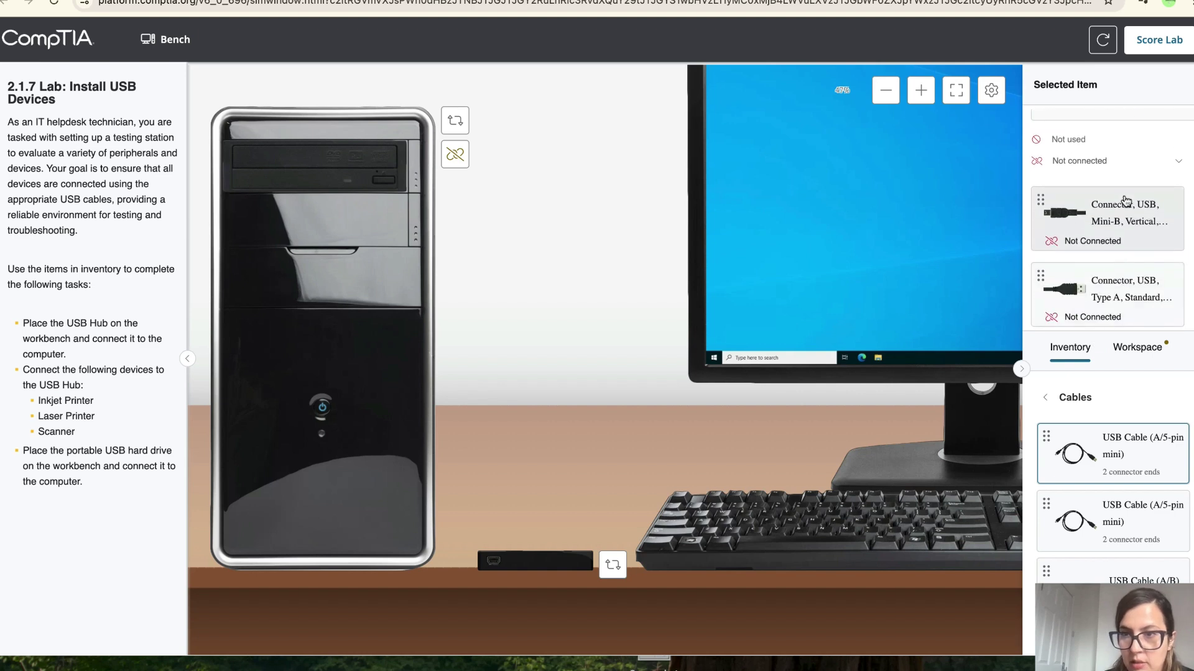
pyautogui.moveTo(1126, 205); pyautogui.dragTo(493, 563)
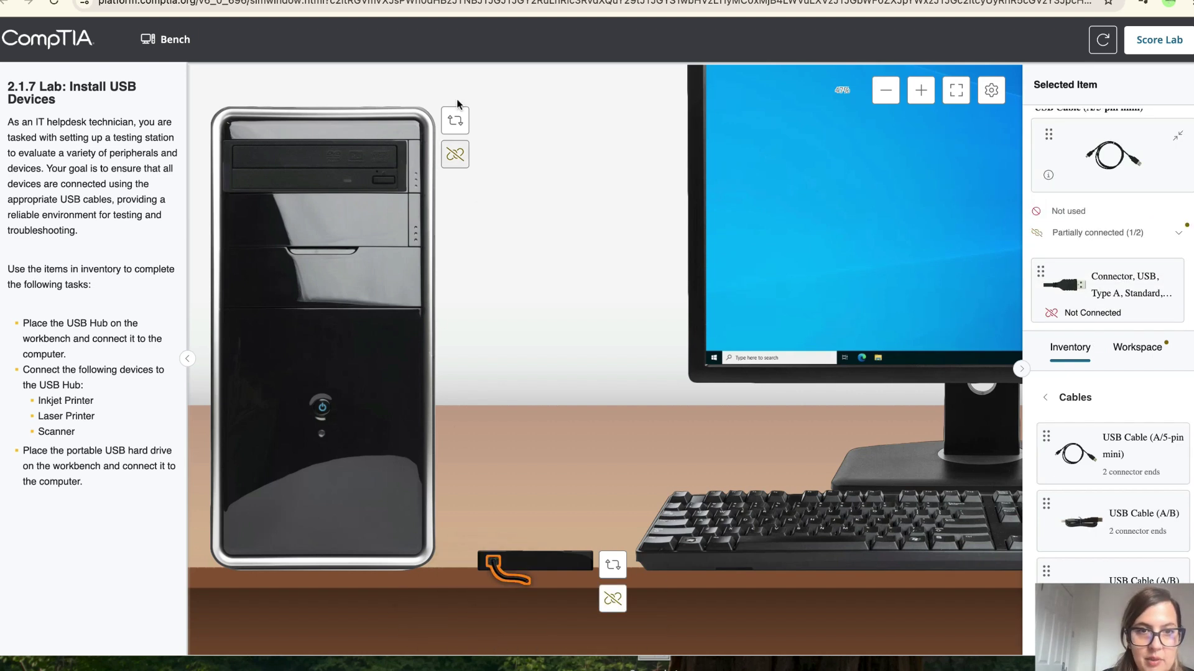
# Step: Turn the computer tower to its back and plug the cable's Type A end into a rear USB port
pyautogui.click(455, 120)
pyautogui.click(435, 184)
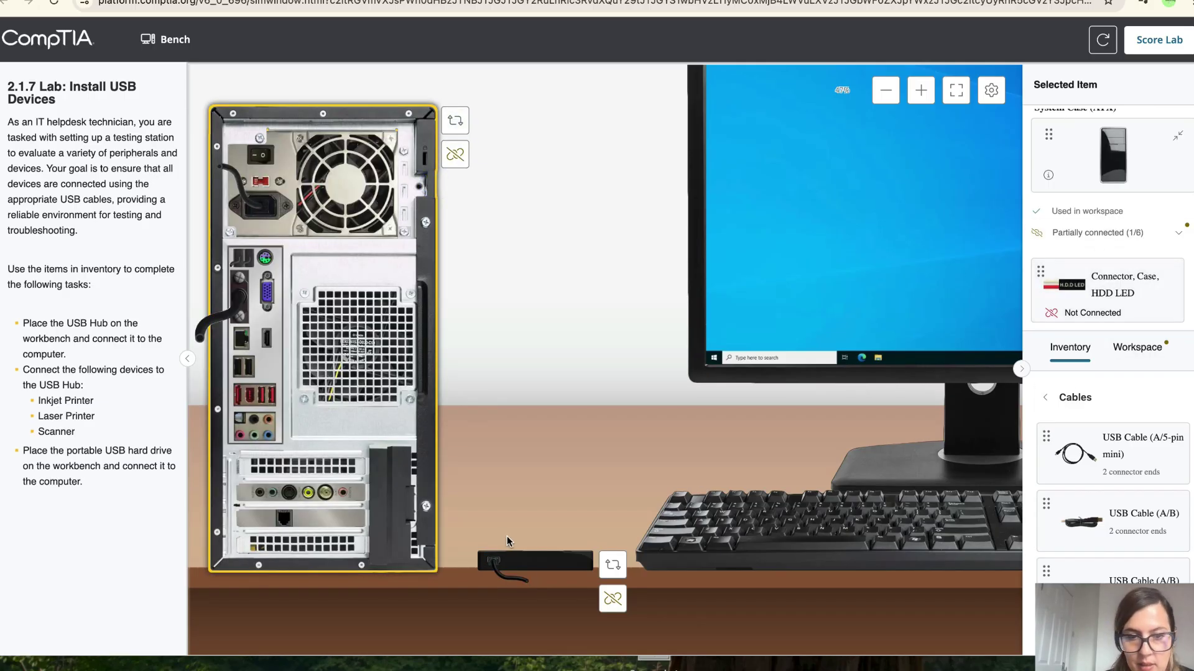
pyautogui.click(496, 571)
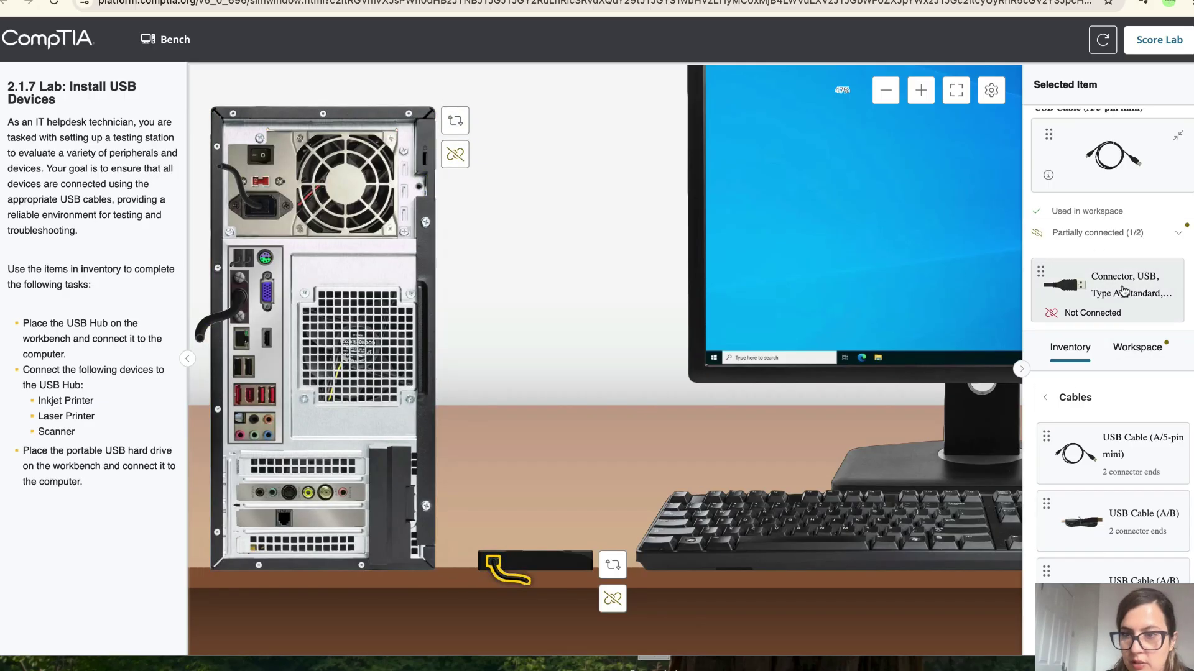
pyautogui.moveTo(1063, 285); pyautogui.dragTo(264, 371)
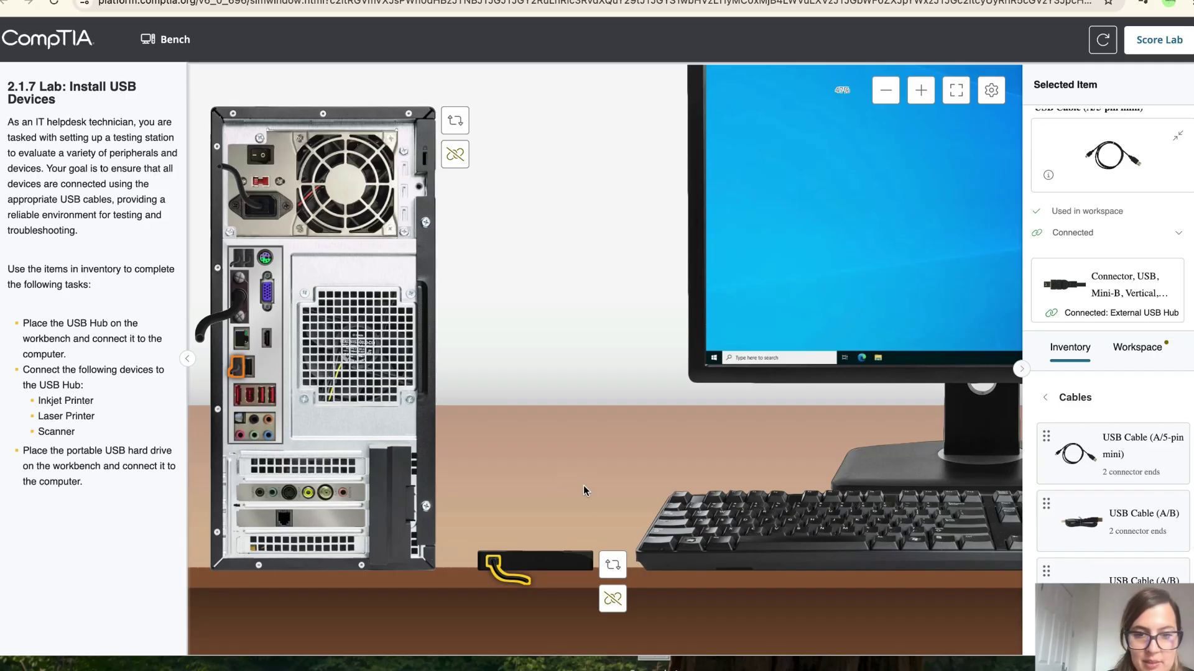
# Step: Turn the hub to its front ports and the inkjet printer to its back
pyautogui.click(612, 565)
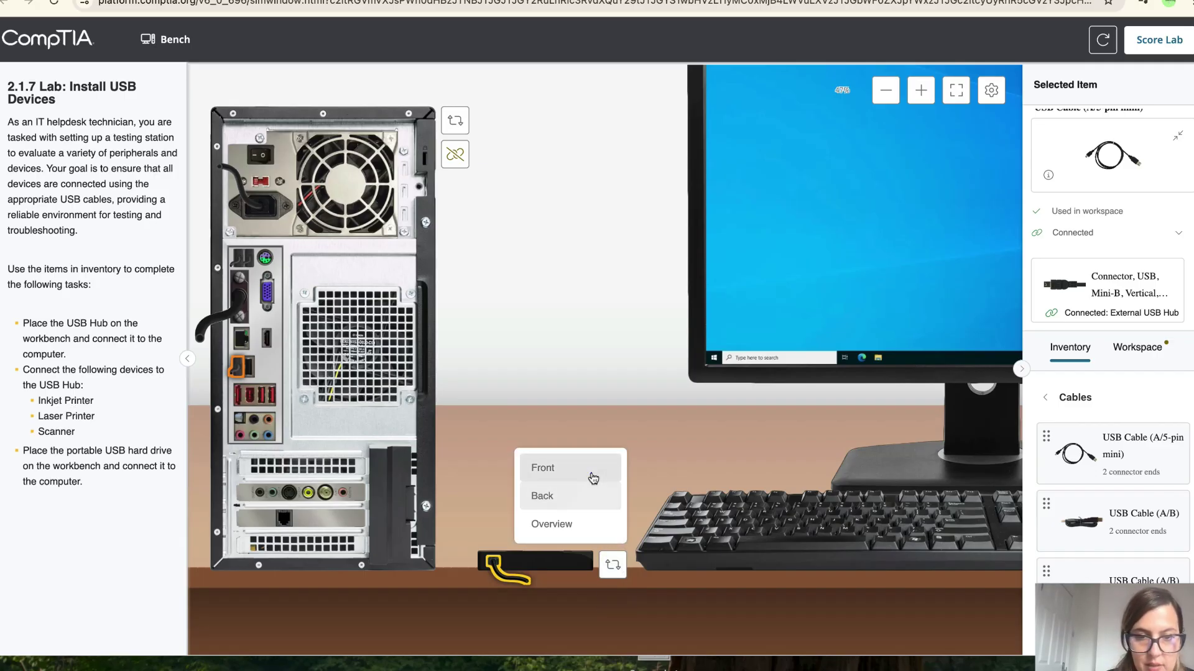
pyautogui.click(592, 478)
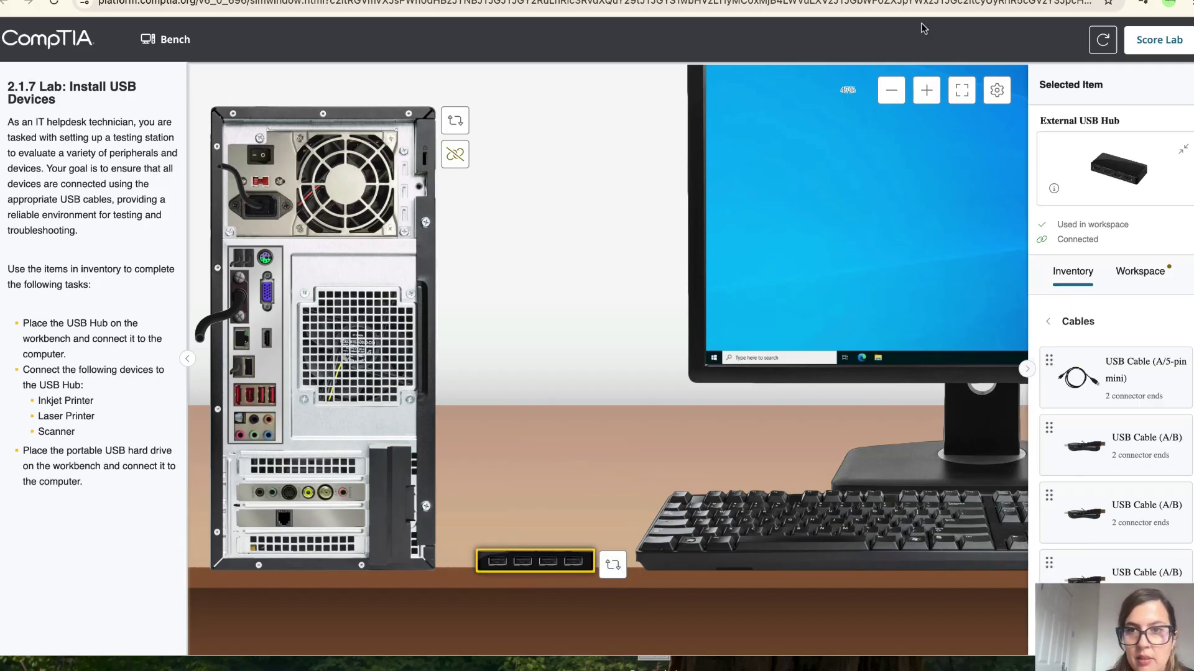
pyautogui.click(891, 92)
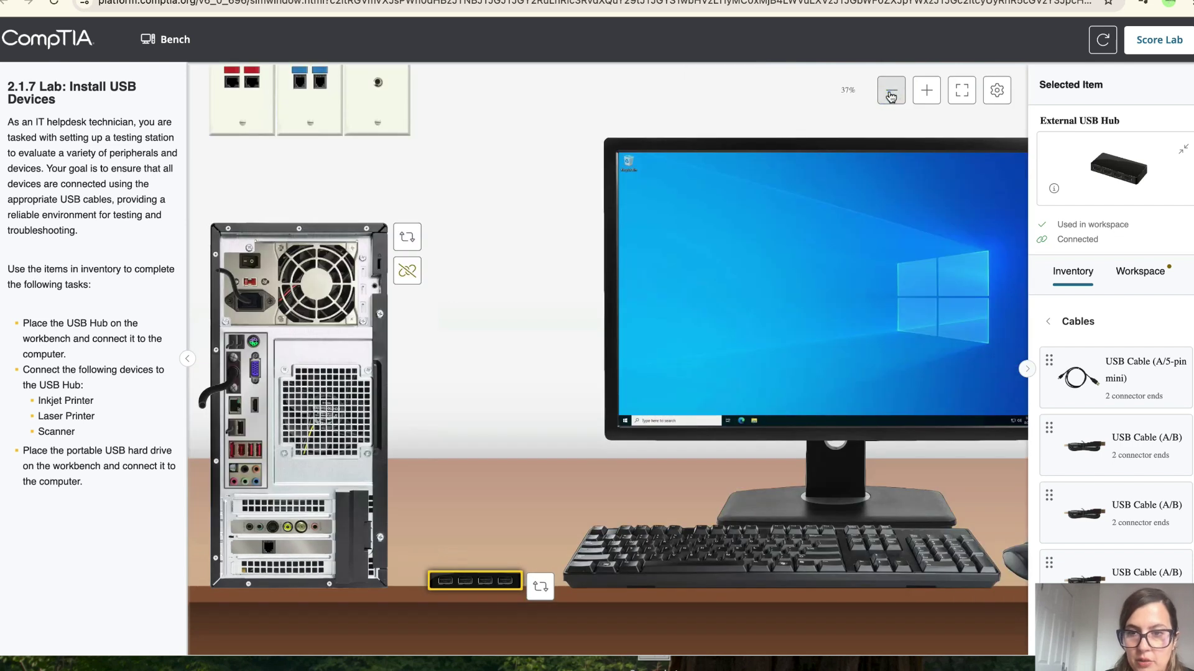
pyautogui.click(891, 92)
pyautogui.hscroll(5, 909, 473)
pyautogui.hscroll(3, 912, 480)
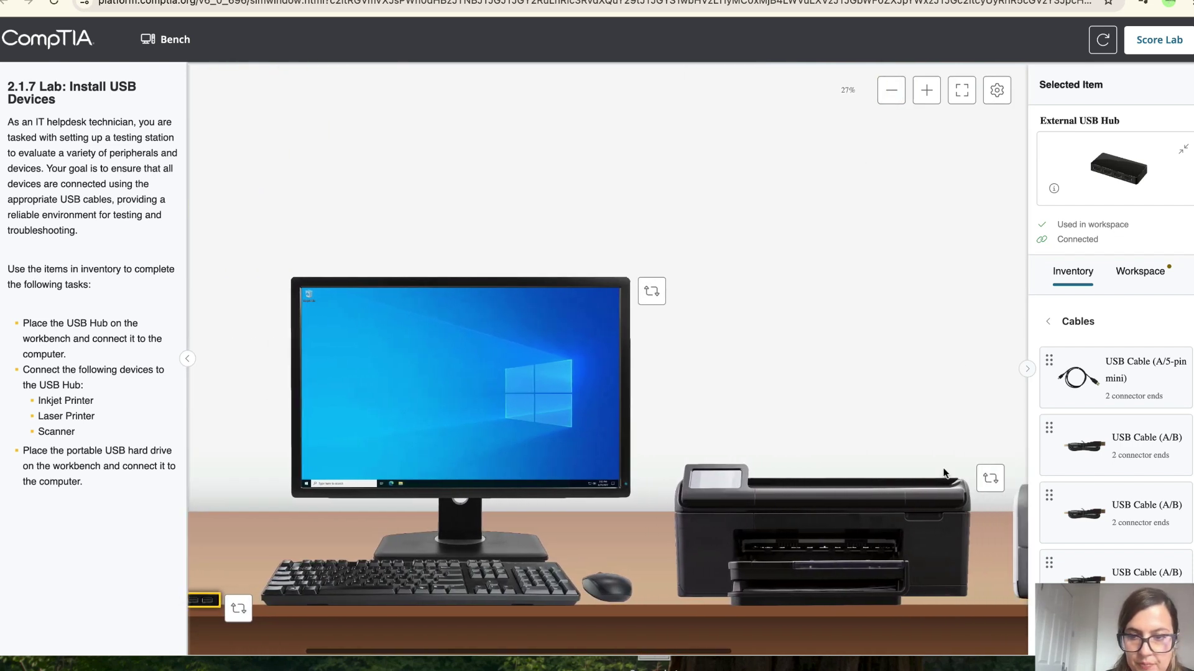
pyautogui.click(997, 483)
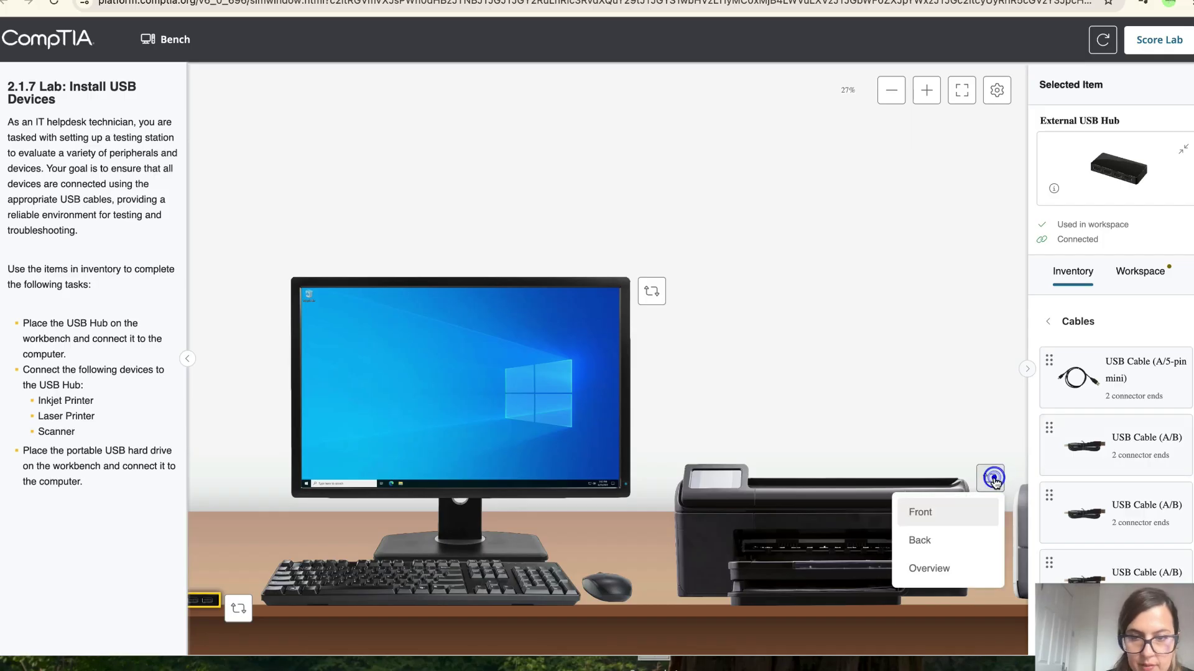
pyautogui.click(942, 536)
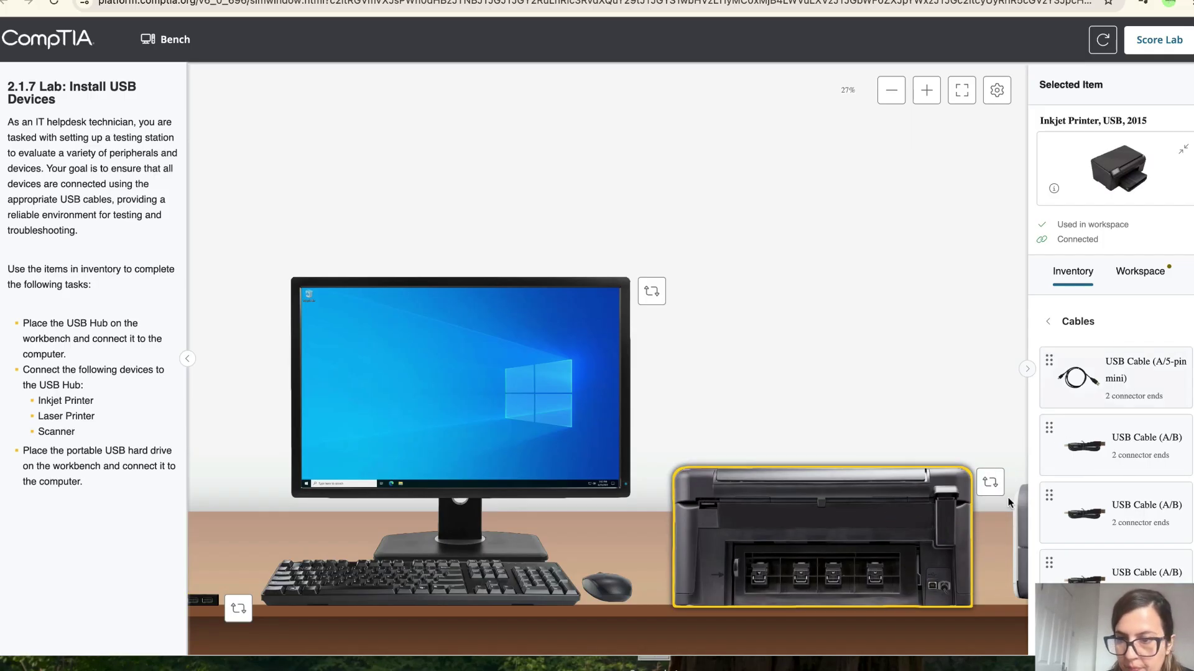
# Step: Connect a USB A/B cable's Type B end to the inkjet printer and Type A end to the hub
pyautogui.scroll(-1, 1093, 442)
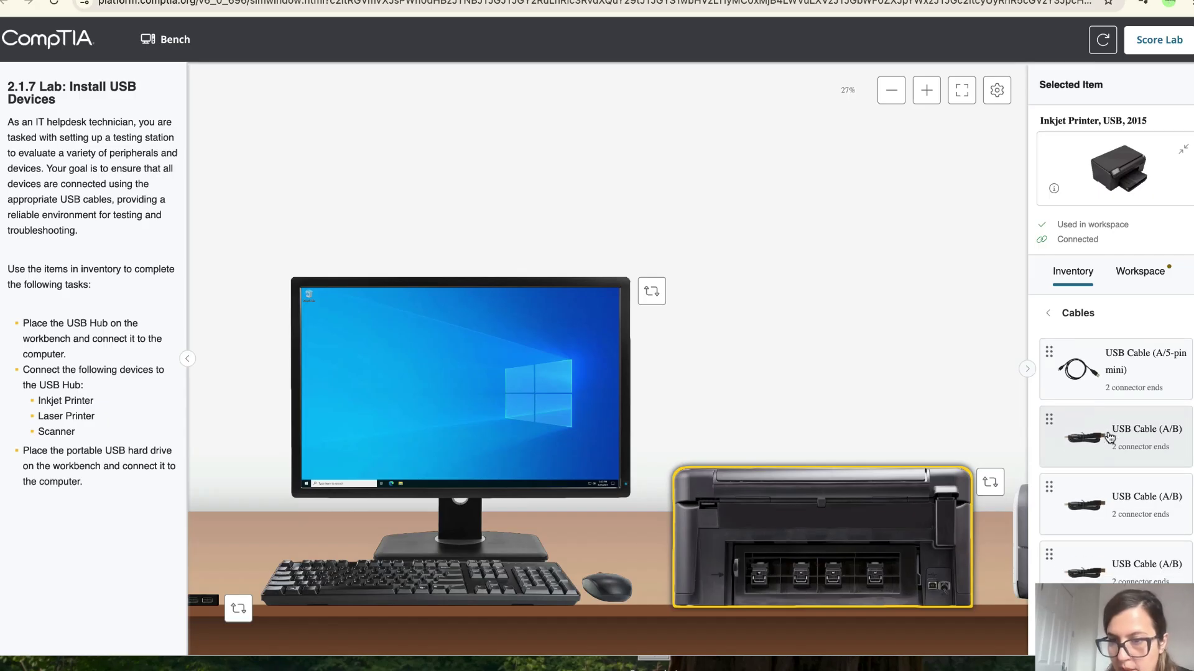
pyautogui.click(1108, 428)
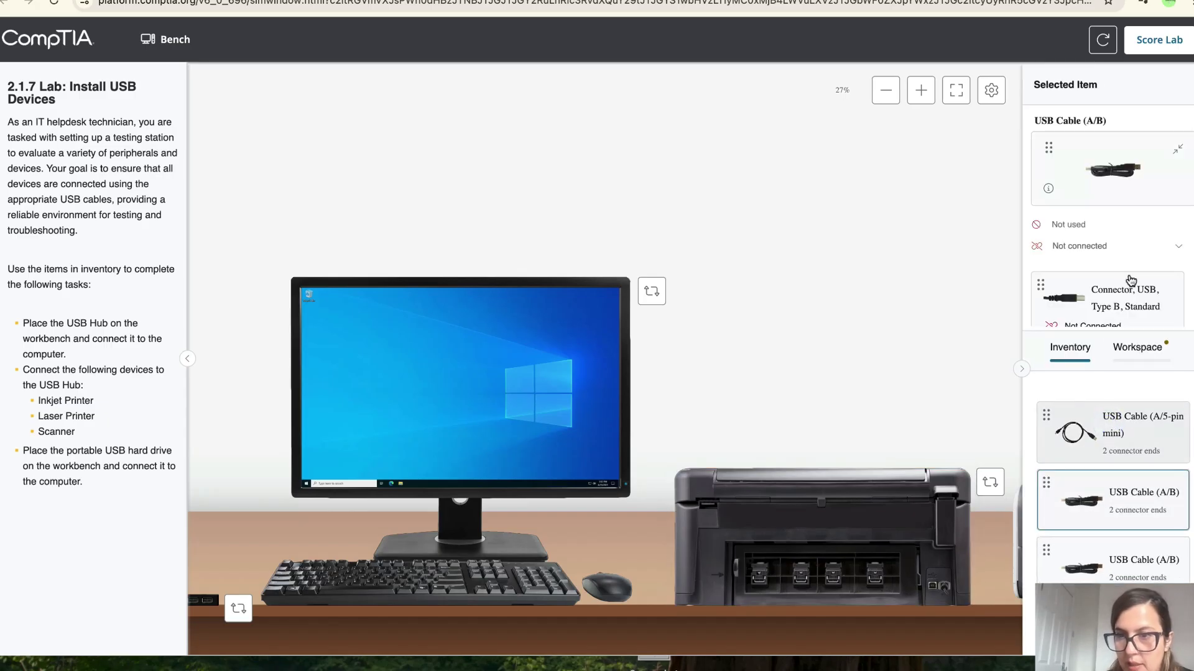
pyautogui.scroll(-1, 1127, 267)
pyautogui.moveTo(1121, 224); pyautogui.dragTo(939, 592)
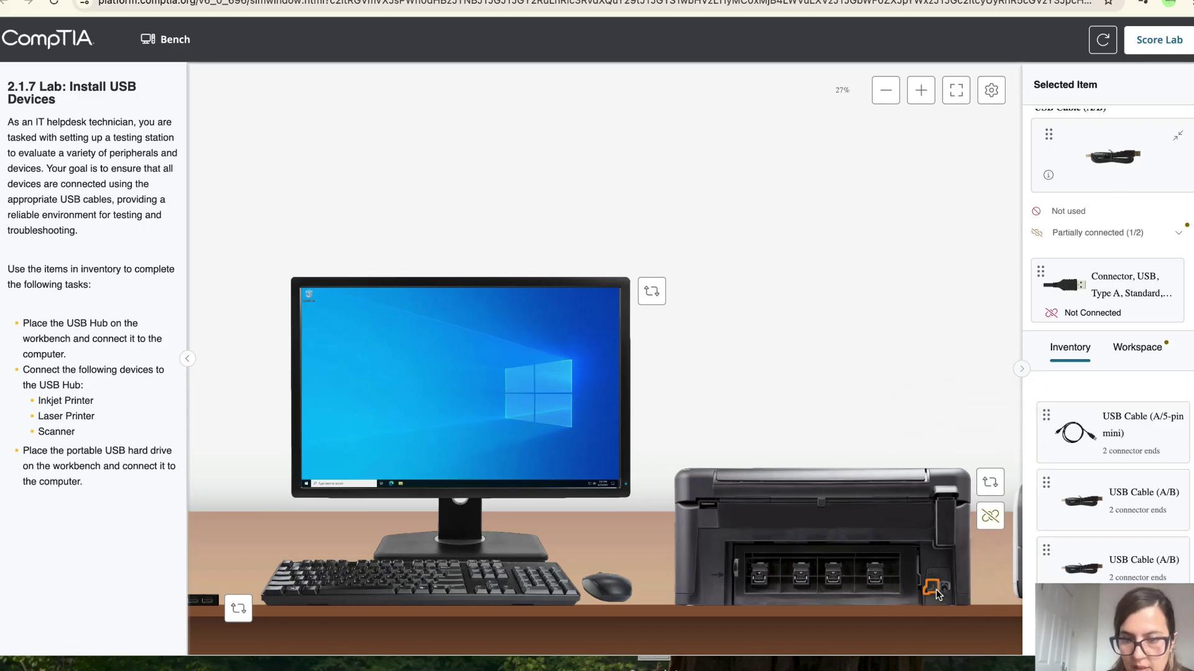
pyautogui.hscroll(-5, 663, 345)
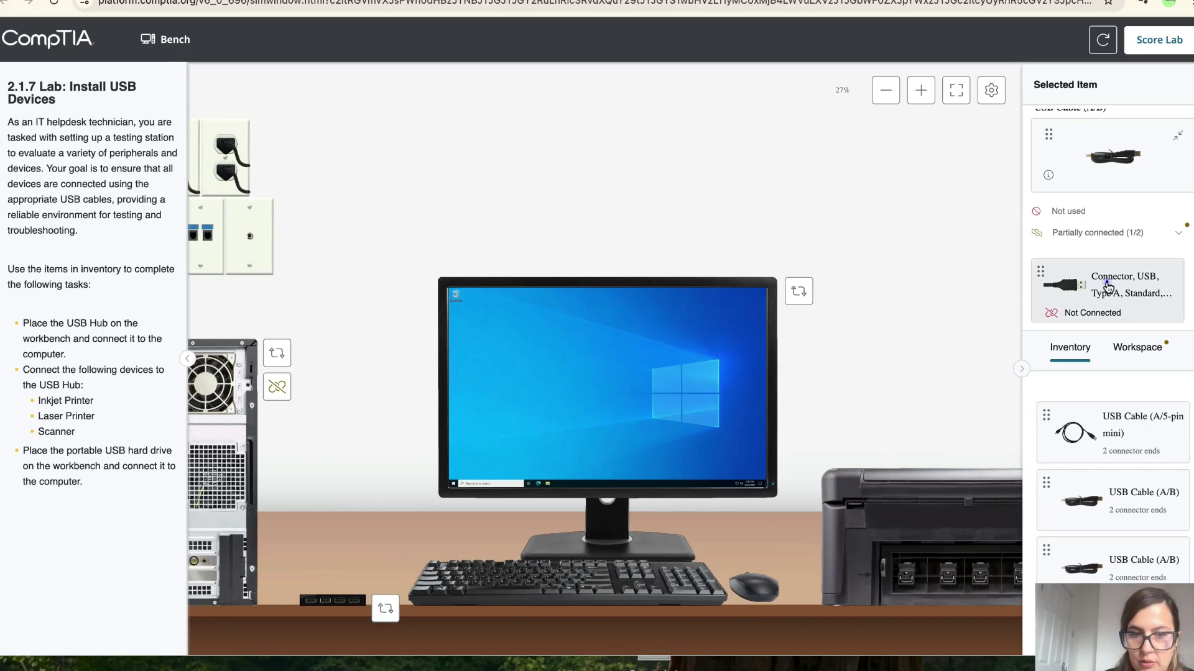
pyautogui.moveTo(1059, 294); pyautogui.dragTo(305, 609)
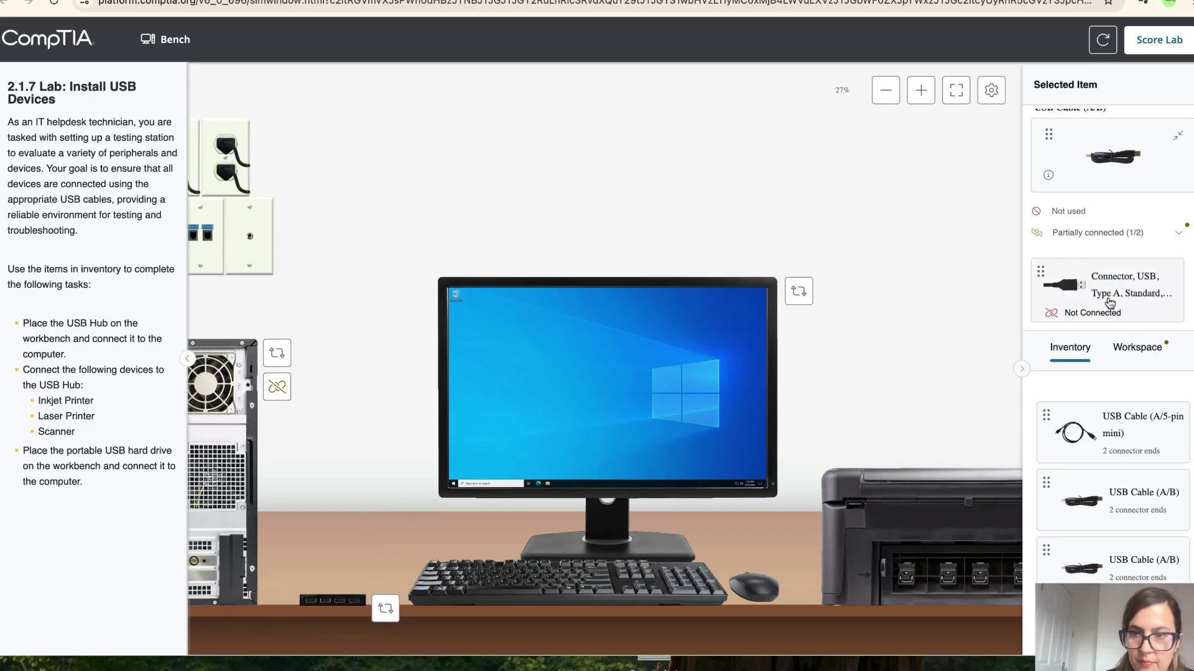
pyautogui.moveTo(1109, 302); pyautogui.dragTo(310, 606)
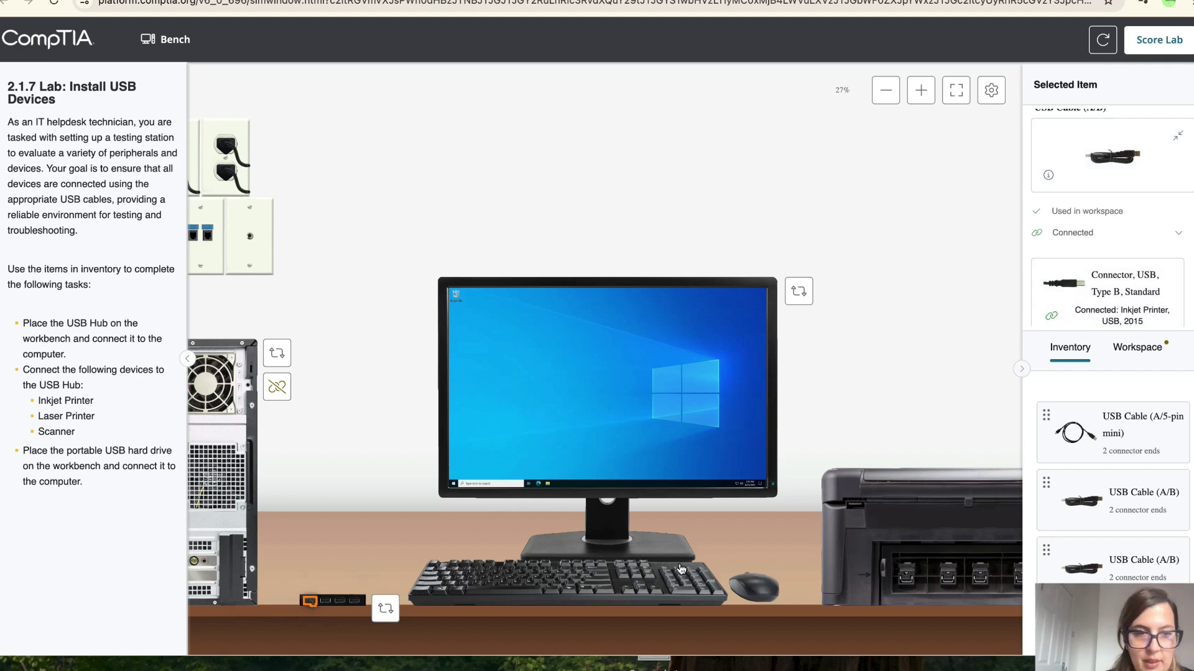
pyautogui.hscroll(5, 715, 563)
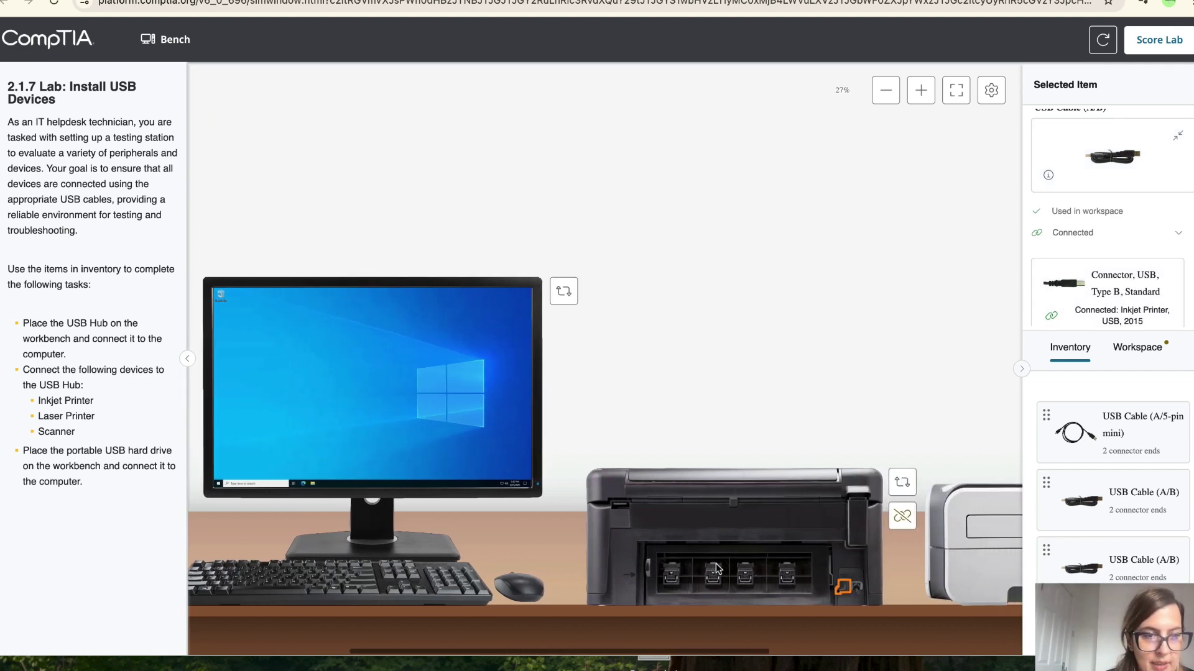
# Step: Turn the inkjet printer back to its front and the laser printer to its back
pyautogui.hscroll(3, 715, 563)
pyautogui.click(653, 482)
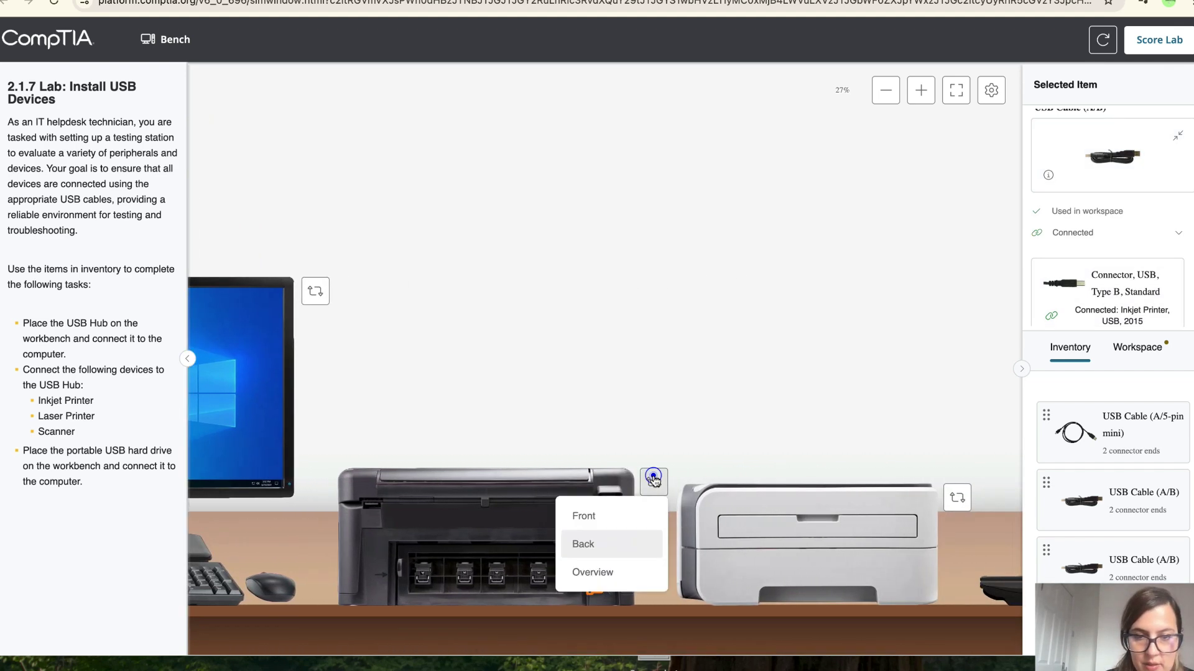
pyautogui.click(616, 521)
pyautogui.click(961, 497)
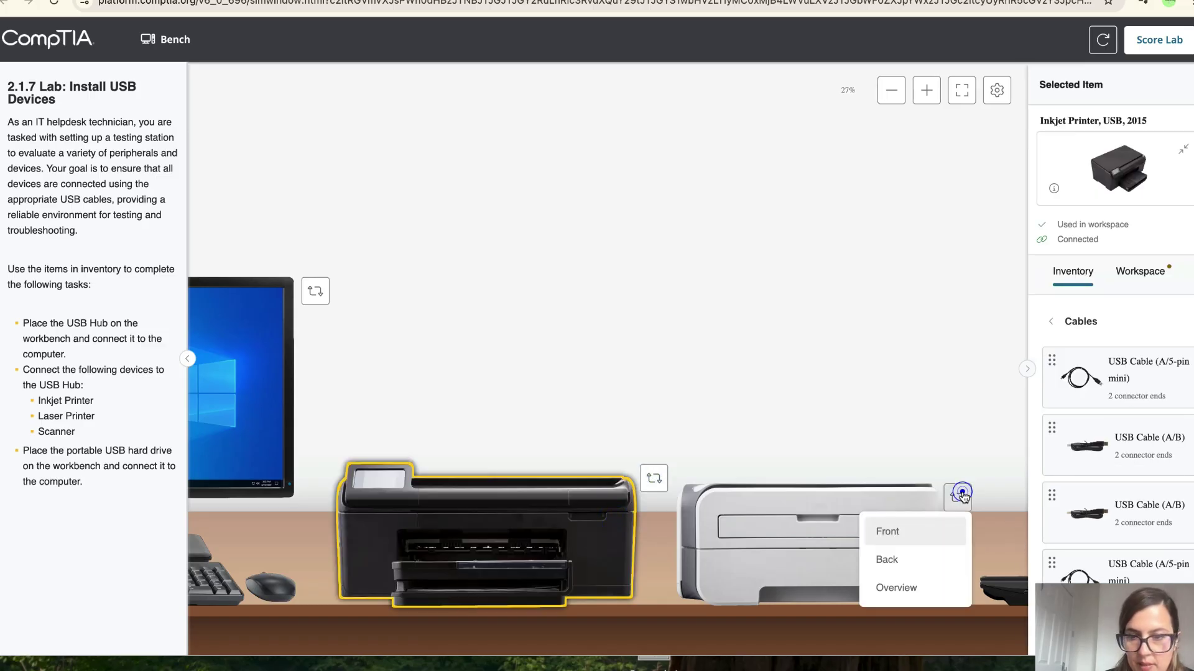
pyautogui.click(908, 561)
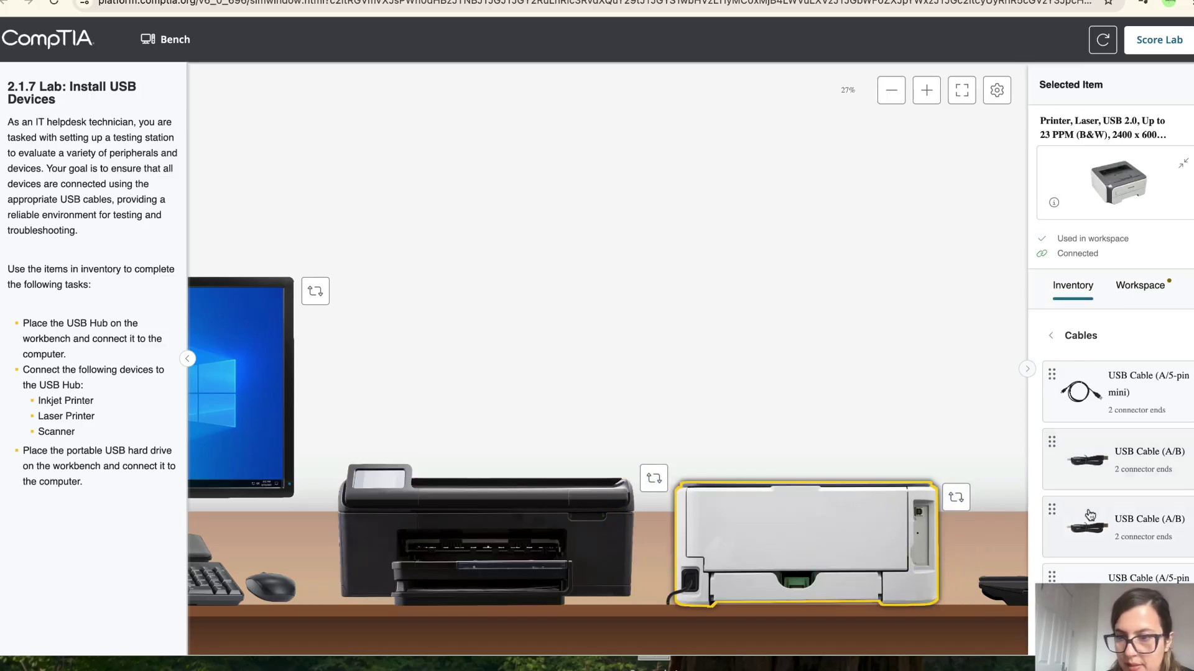
# Step: Run another USB A/B cable from the laser printer to an open hub port
pyautogui.click(1100, 460)
pyautogui.scroll(-1, 1091, 270)
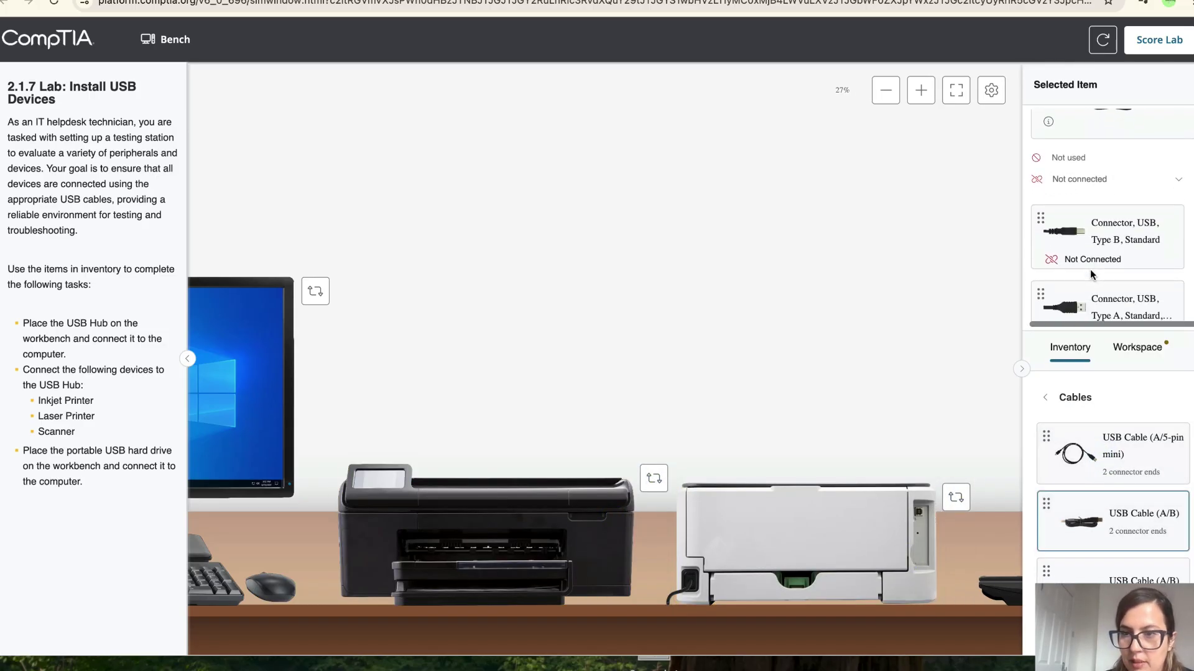
pyautogui.moveTo(1082, 235); pyautogui.dragTo(919, 513)
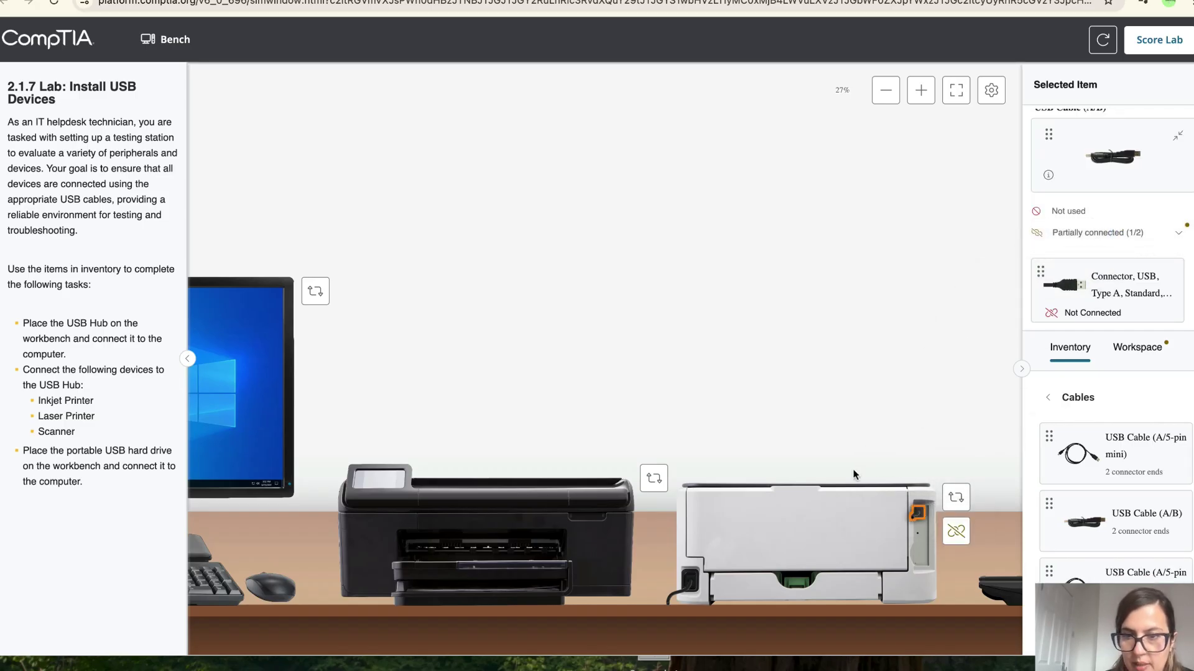
pyautogui.hscroll(-10, 870, 491)
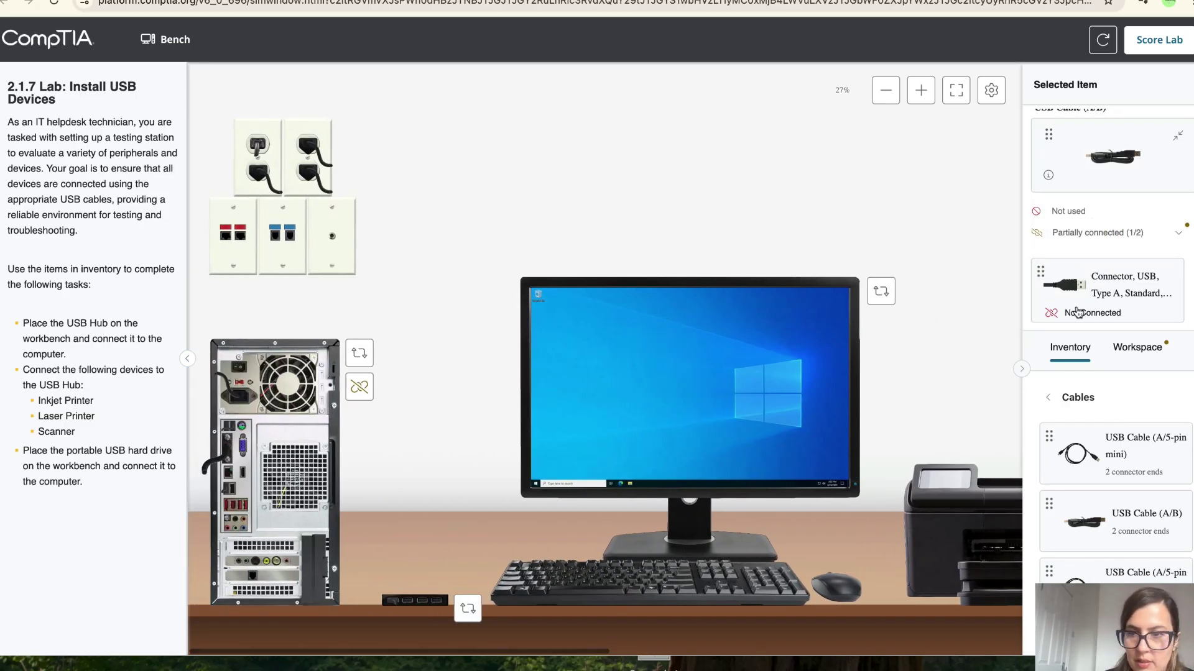
pyautogui.moveTo(1104, 283); pyautogui.dragTo(408, 600)
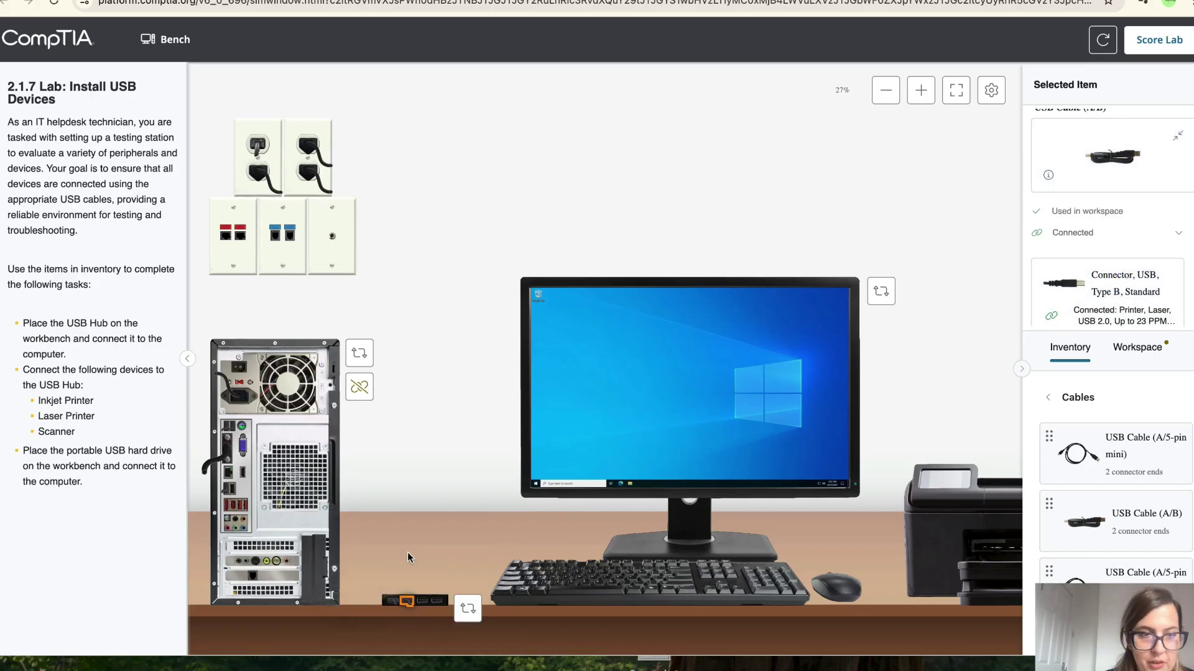
pyautogui.hscroll(7, 408, 553)
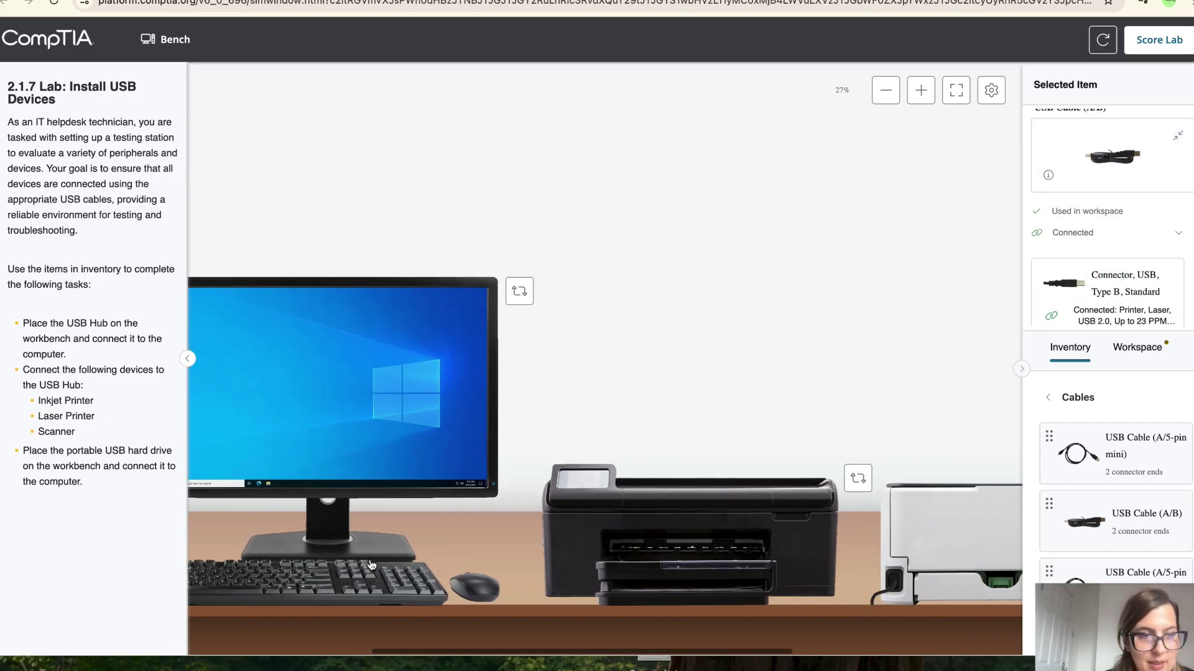
pyautogui.hscroll(8, 371, 565)
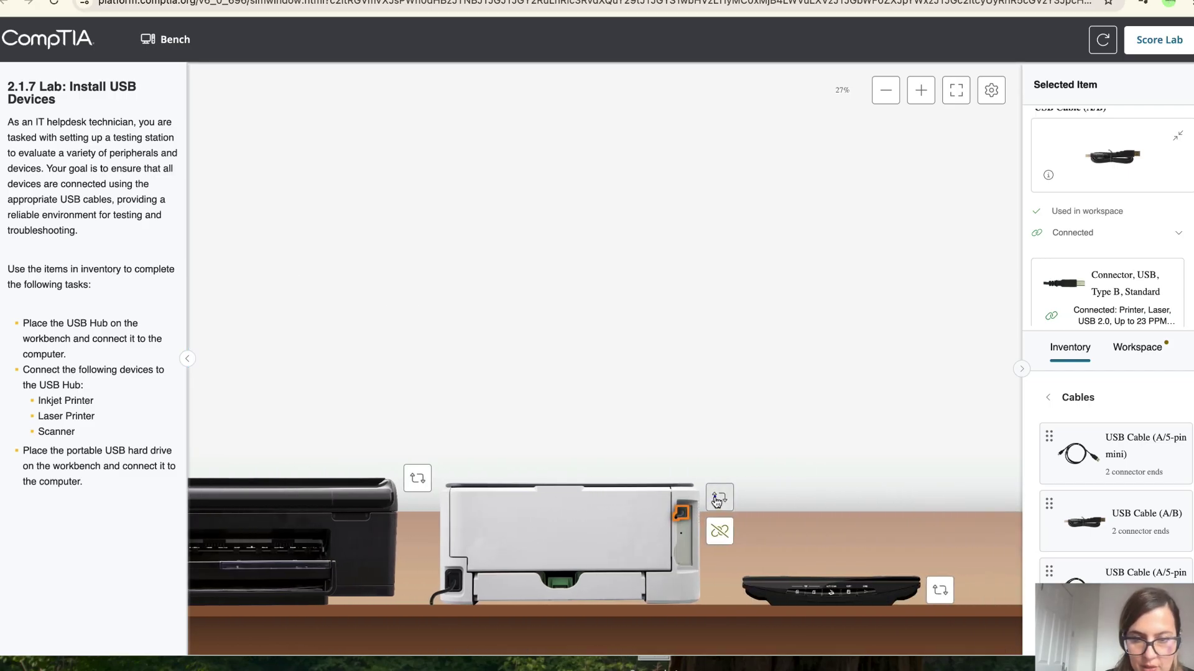
# Step: Turn the laser printer to its front and the scanner to its back
pyautogui.click(717, 501)
pyautogui.click(696, 532)
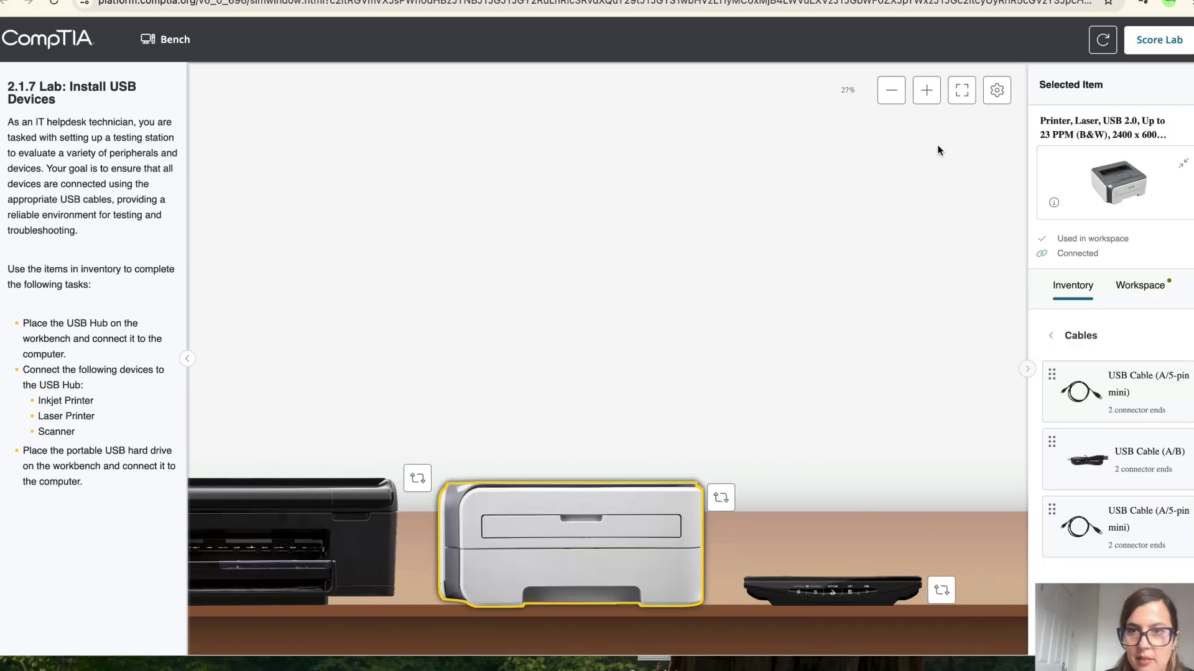
pyautogui.click(927, 90)
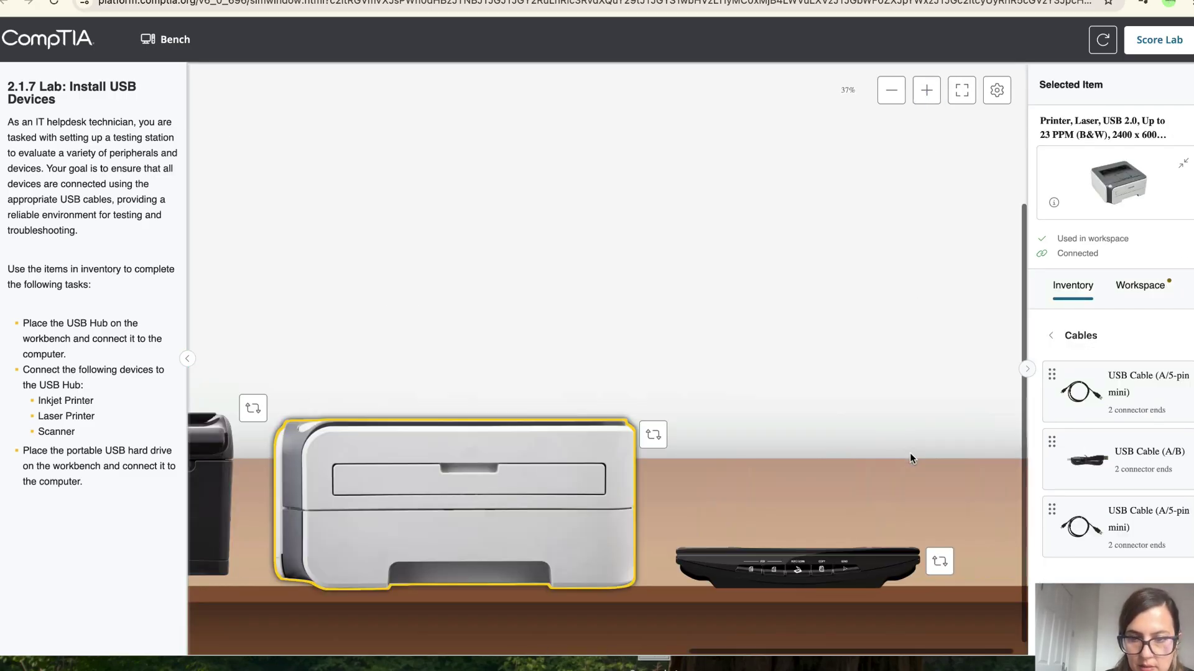
pyautogui.click(935, 561)
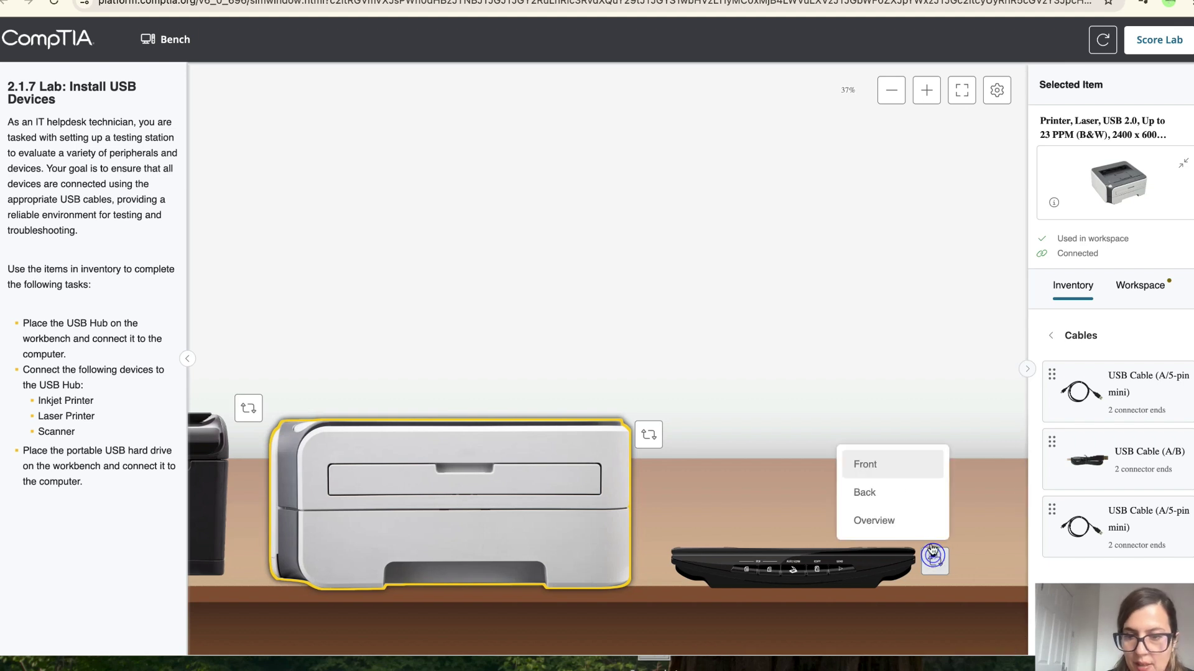
pyautogui.click(908, 492)
# Step: Connect a USB A/B cable's Type B end to the scanner and Type A end to the hub
pyautogui.hscroll(-4, 861, 483)
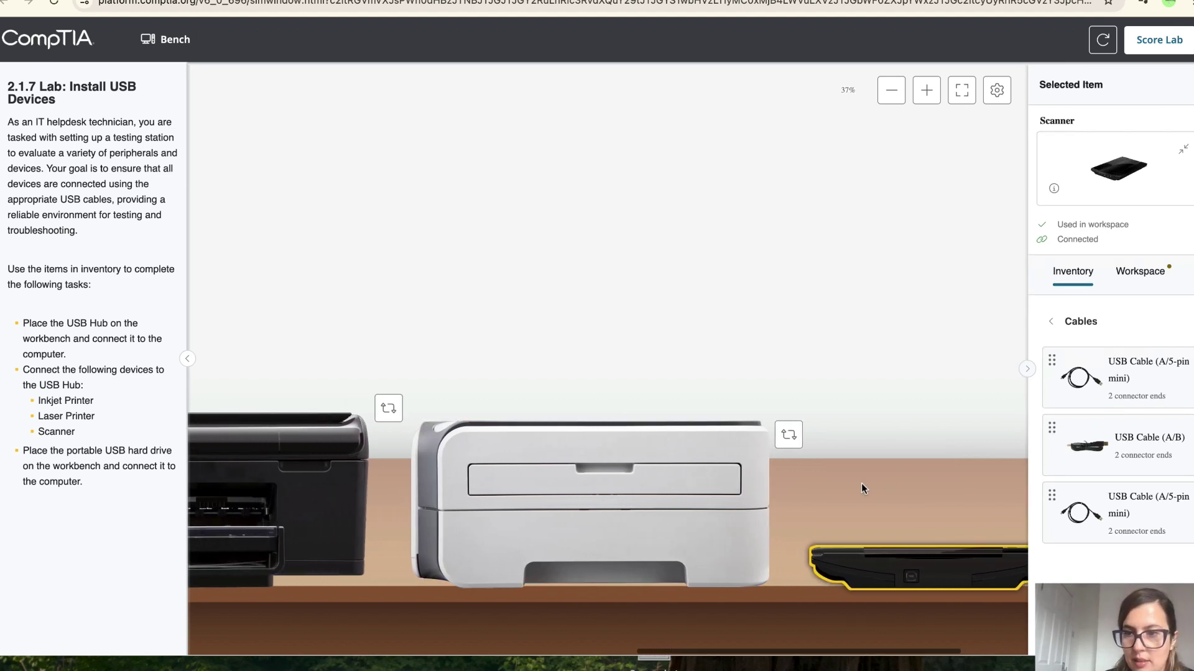
pyautogui.click(1097, 390)
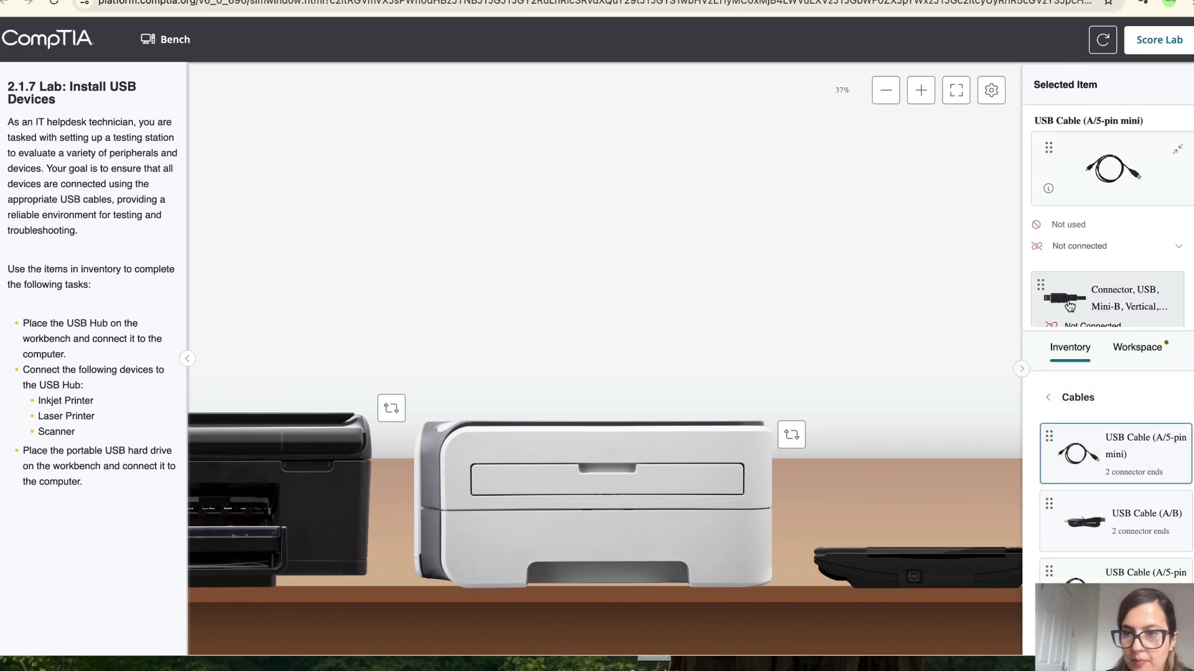
pyautogui.moveTo(1071, 307); pyautogui.dragTo(917, 581)
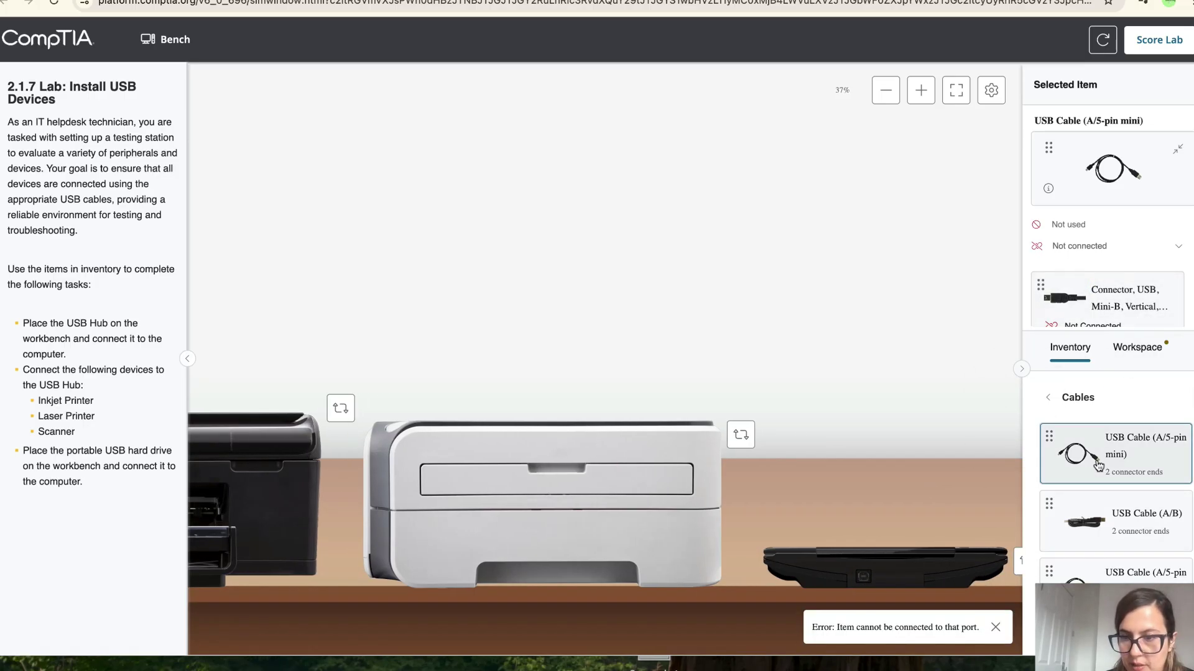
pyautogui.click(1099, 545)
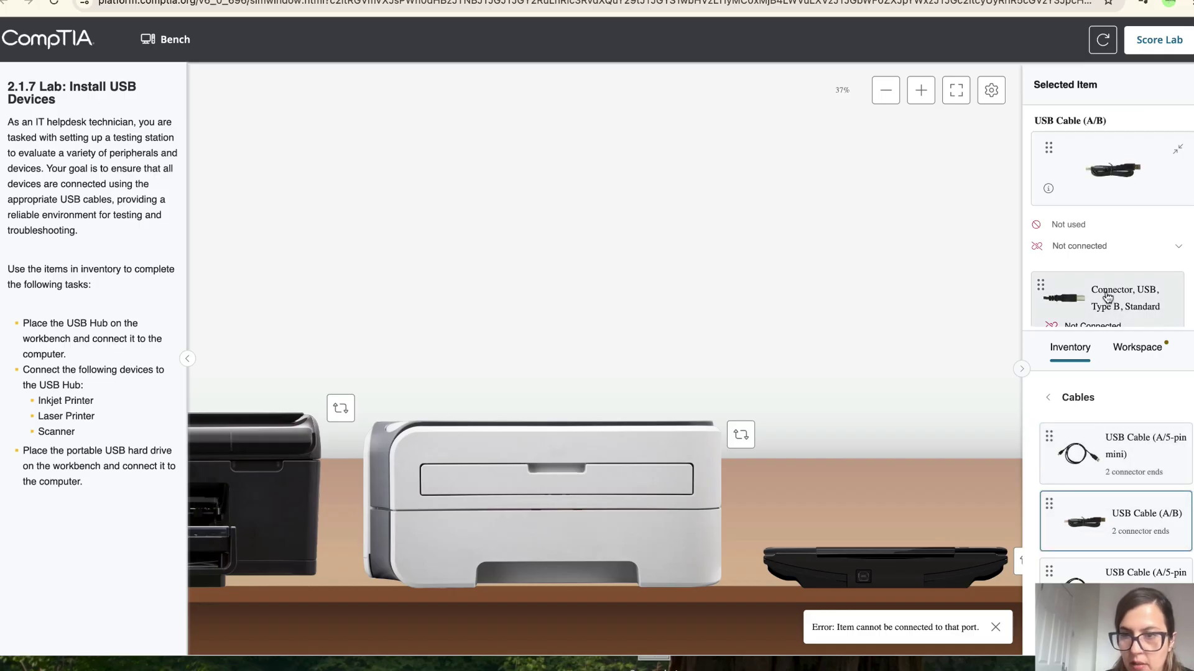
pyautogui.moveTo(1103, 298); pyautogui.dragTo(863, 580)
pyautogui.hscroll(-10, 696, 538)
pyautogui.hscroll(-10, 697, 538)
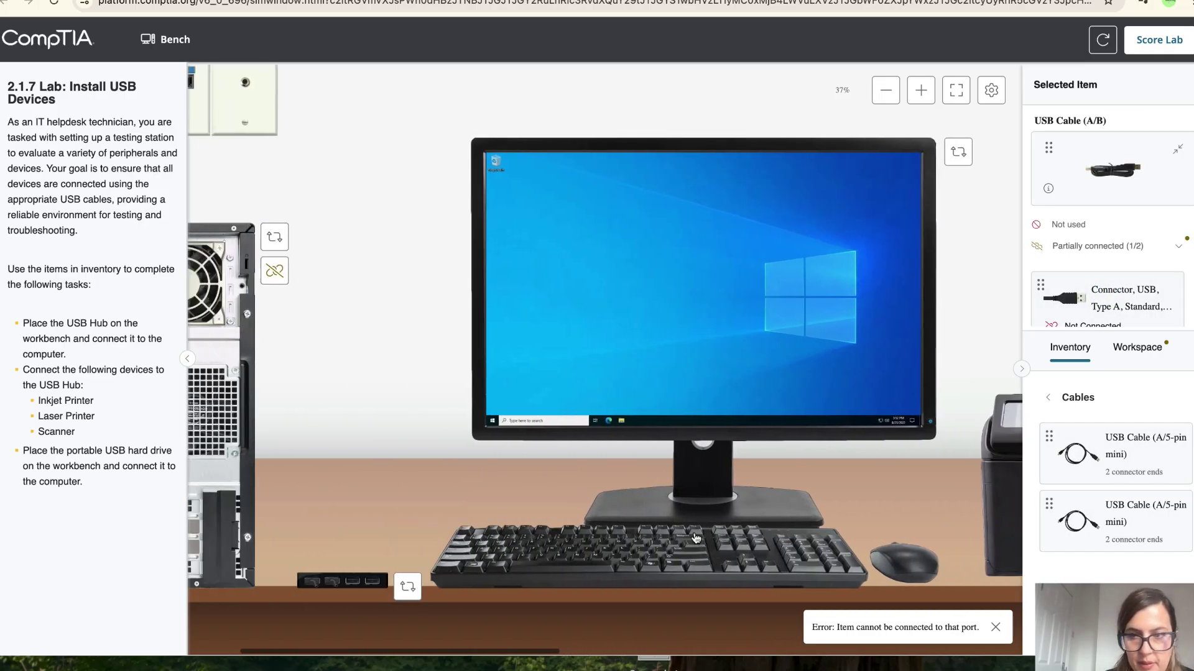
pyautogui.moveTo(1057, 299); pyautogui.dragTo(441, 590)
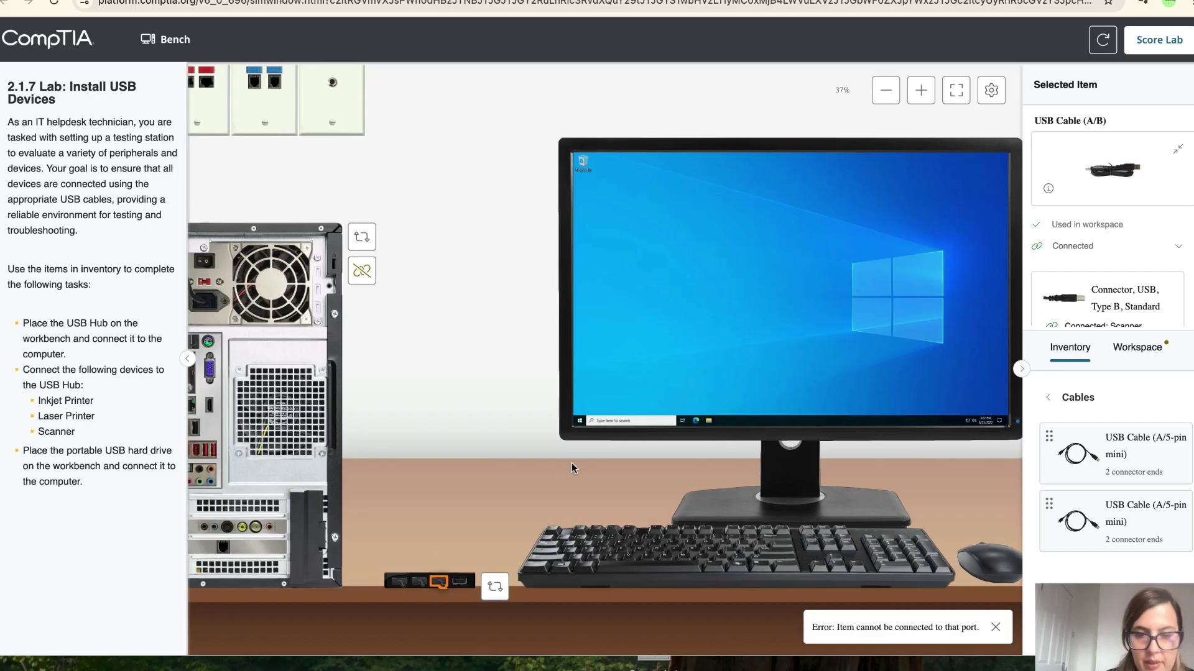
pyautogui.click(849, 296)
pyautogui.click(350, 635)
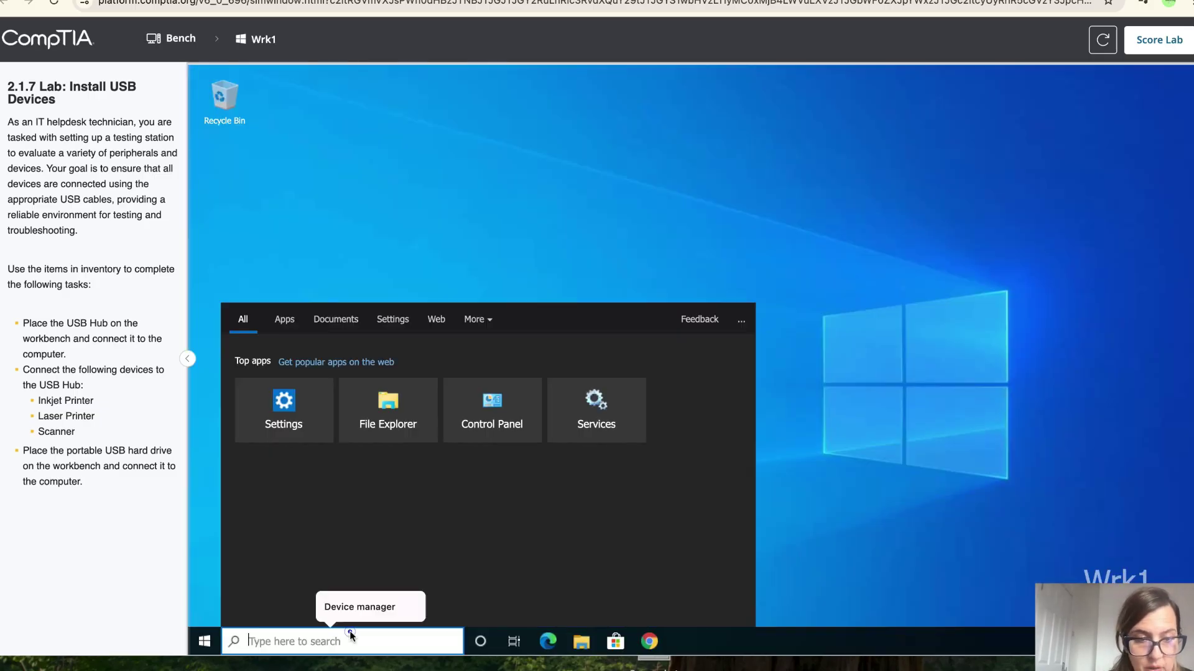
pyautogui.write('device man')
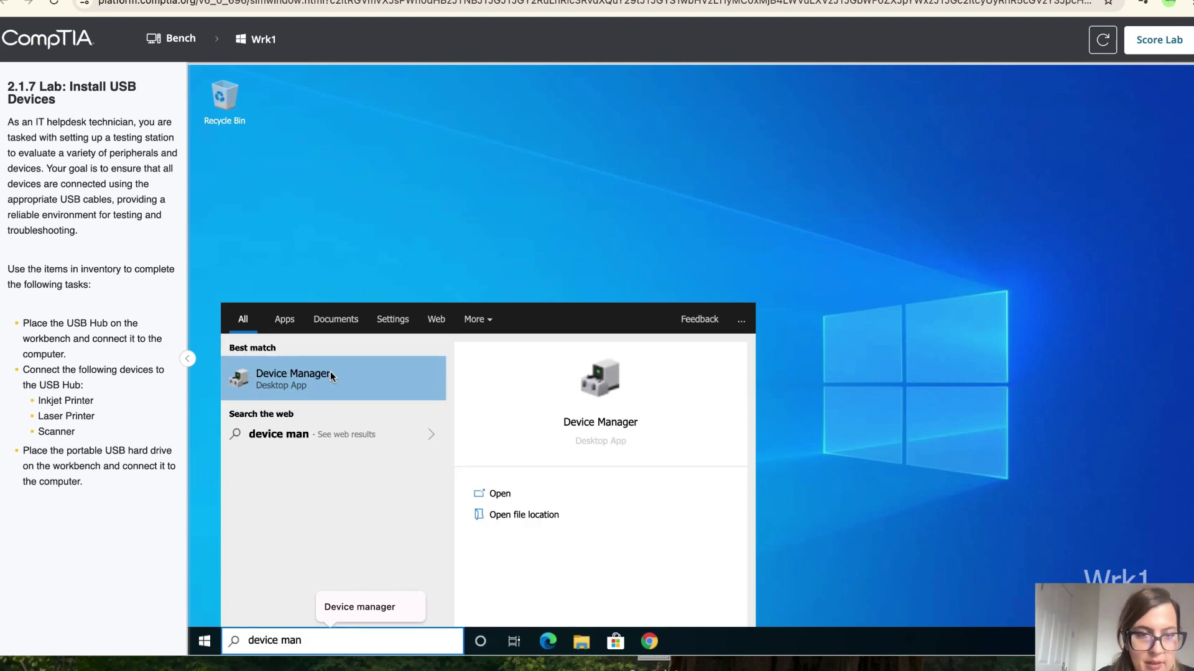
pyautogui.click(330, 371)
pyautogui.scroll(-1, 491, 303)
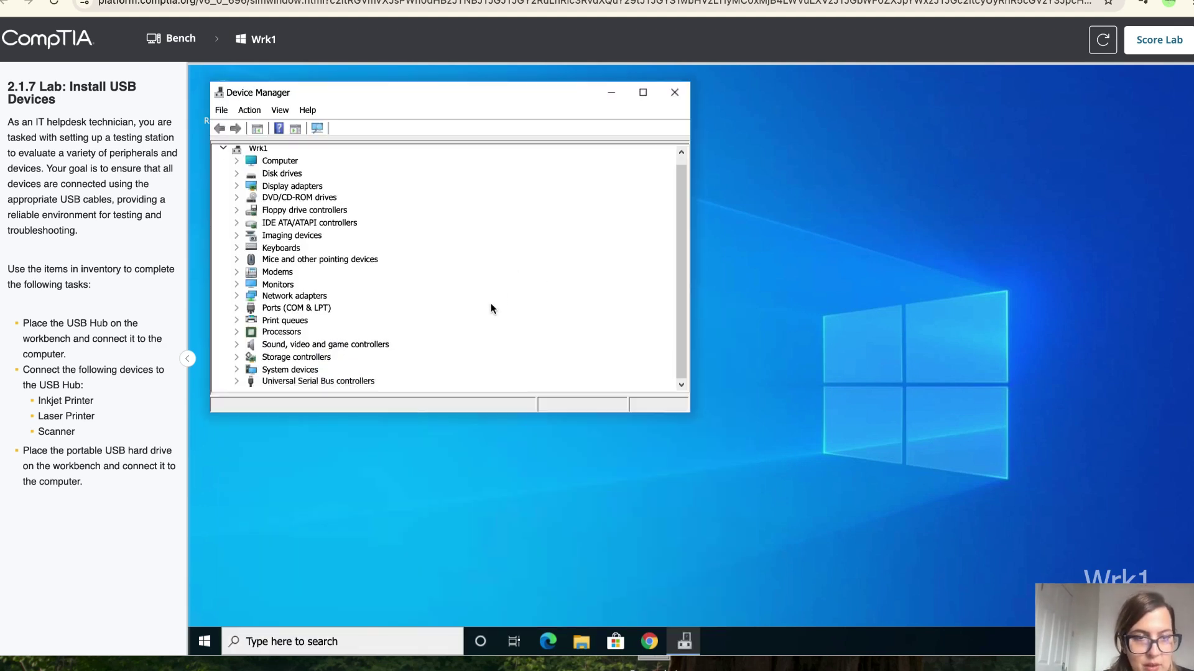
pyautogui.click(516, 286)
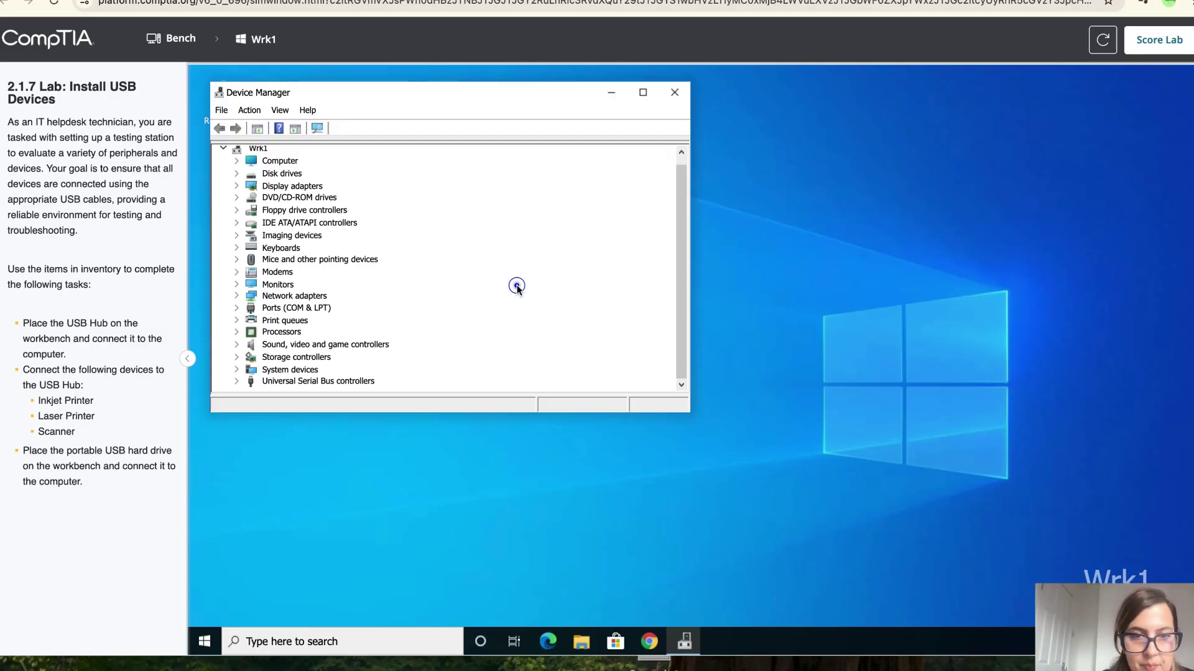
pyautogui.click(500, 306)
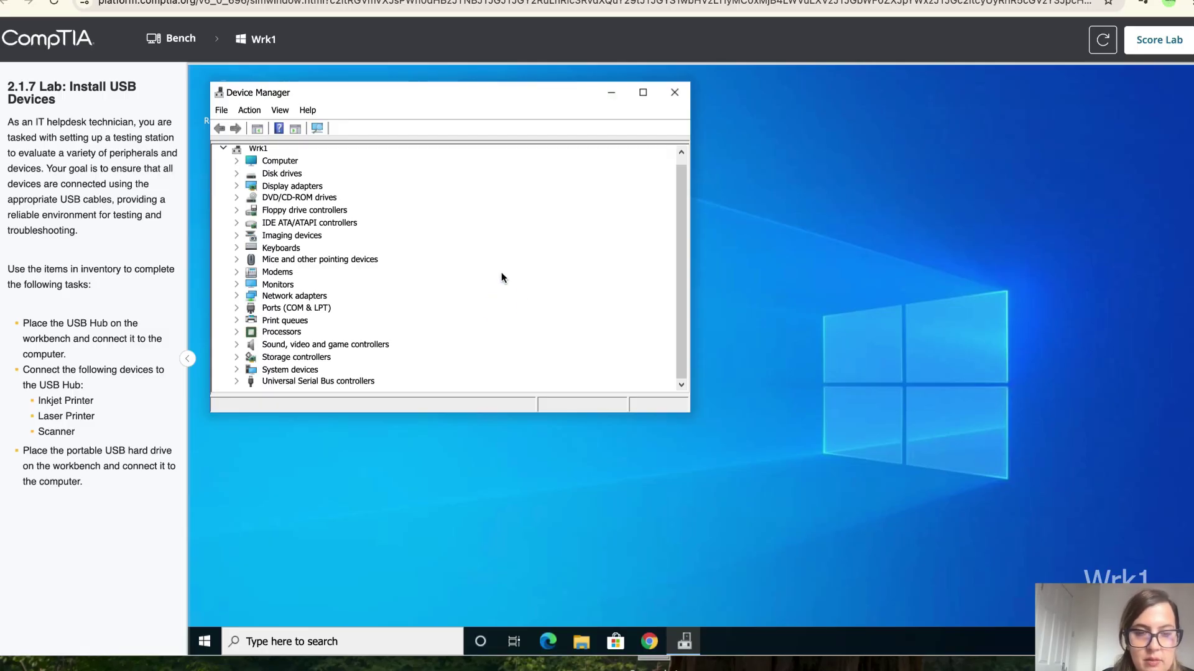
pyautogui.click(501, 273)
pyautogui.click(433, 262)
pyautogui.click(525, 288)
pyautogui.click(236, 320)
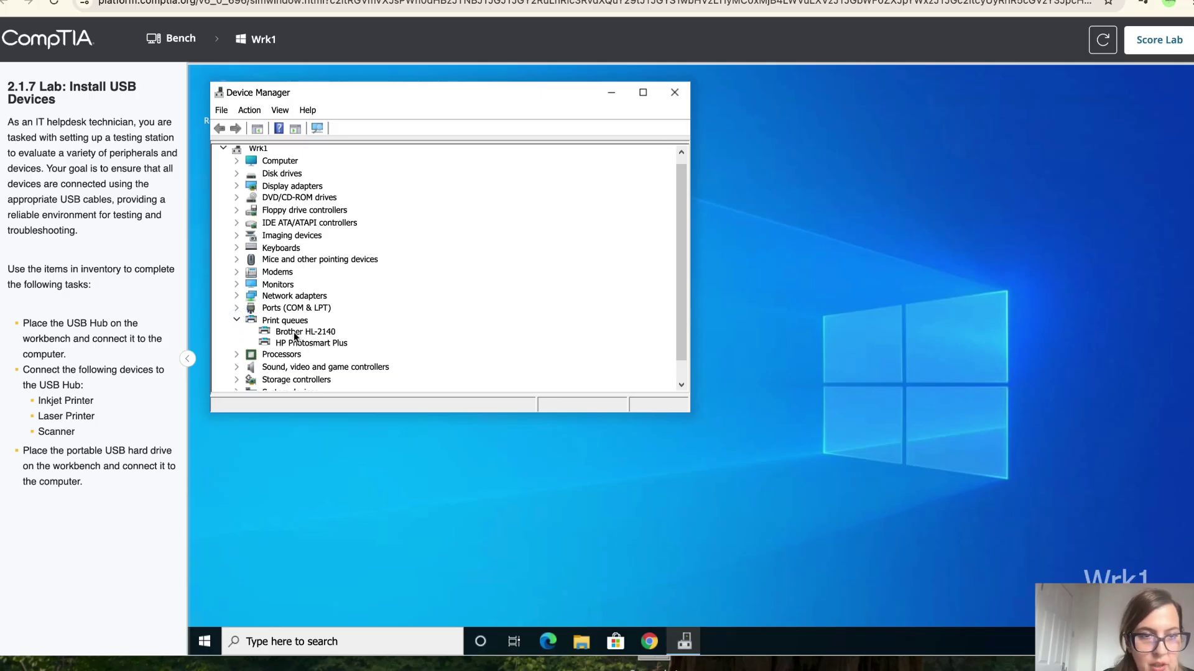
pyautogui.click(237, 236)
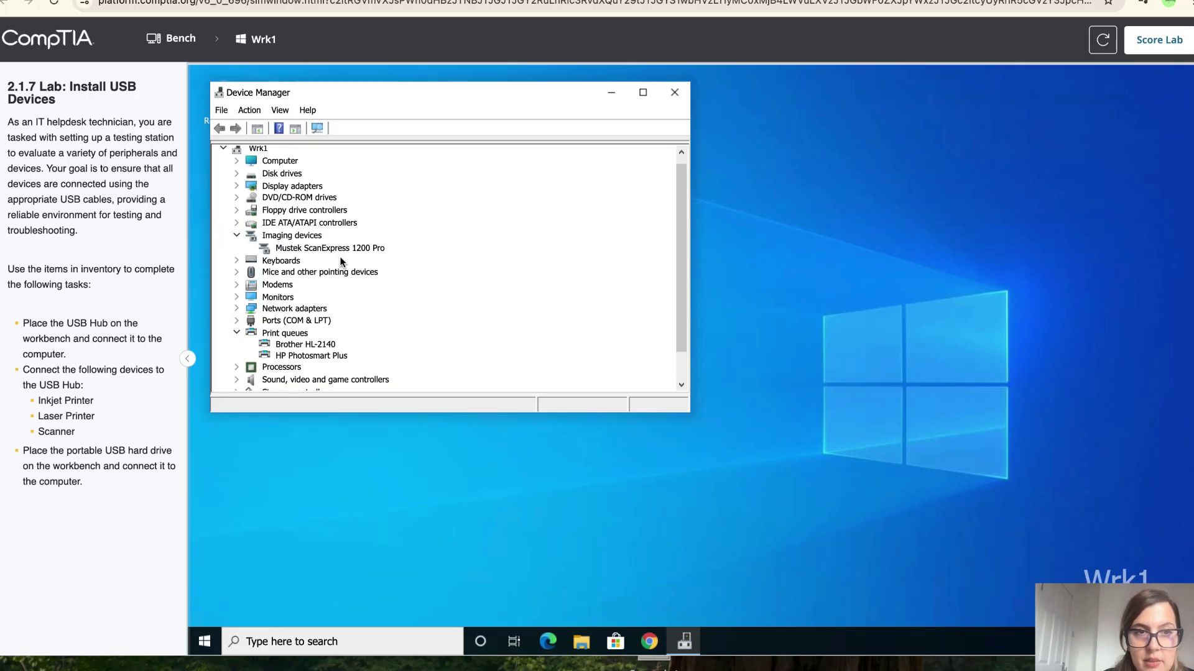
pyautogui.scroll(-1, 346, 259)
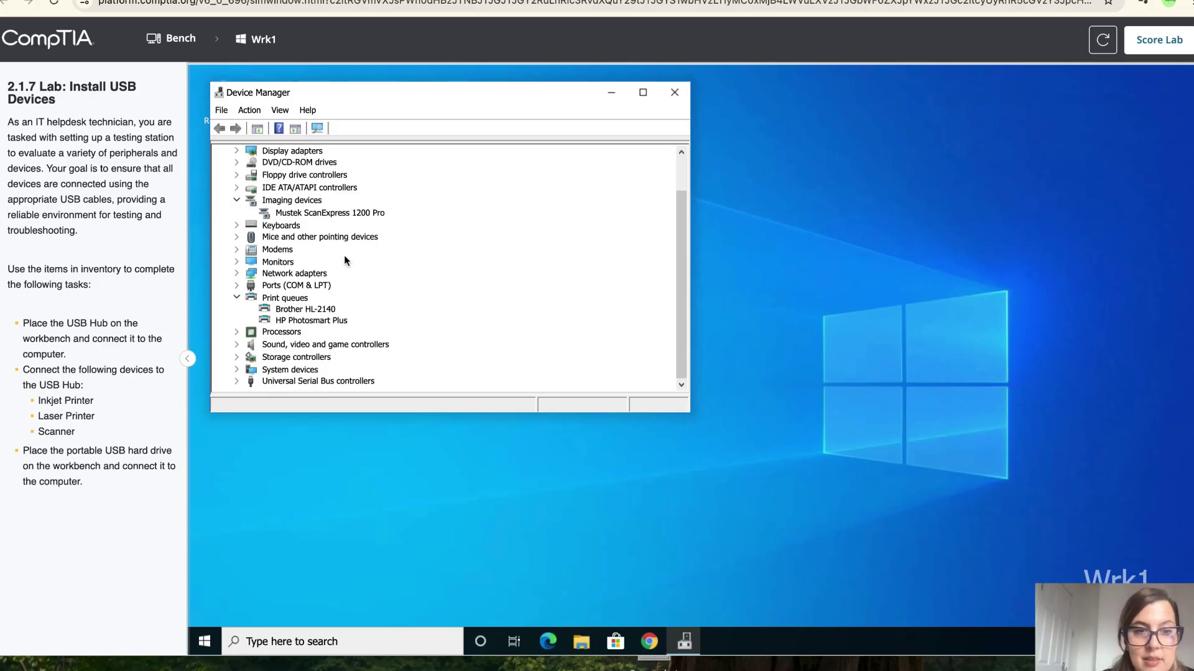
pyautogui.click(179, 40)
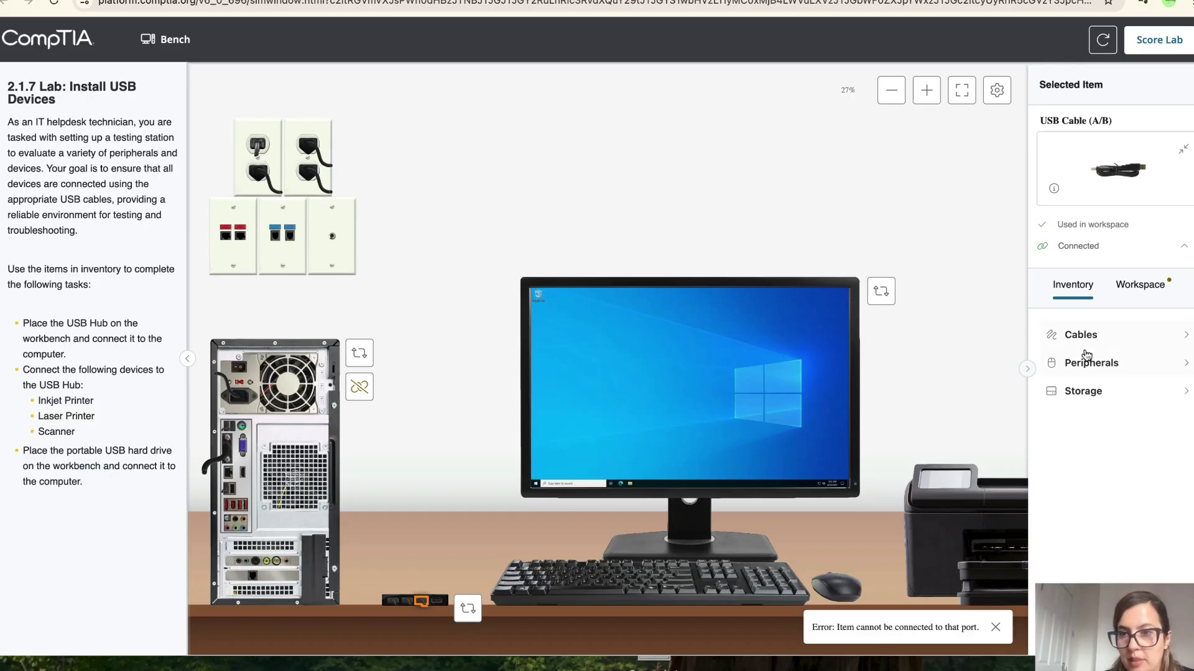
# Step: Place the External Hard Drive from Storage beside the tower and turn it to show its port
pyautogui.click(1085, 391)
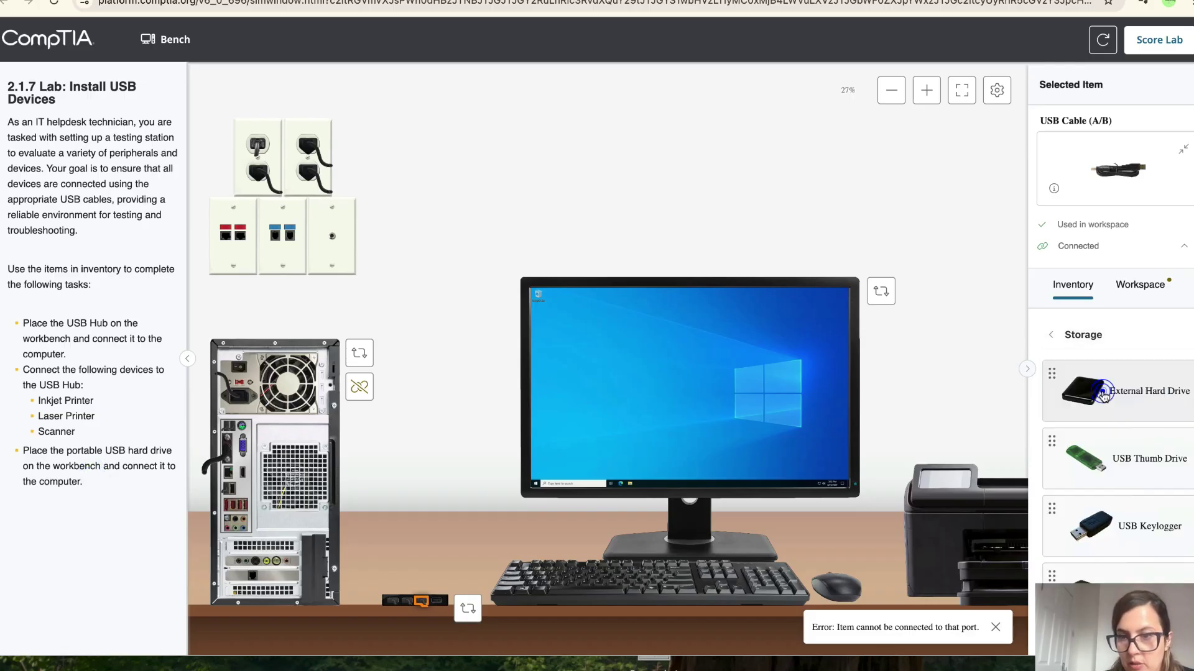
pyautogui.moveTo(1113, 392); pyautogui.dragTo(372, 600)
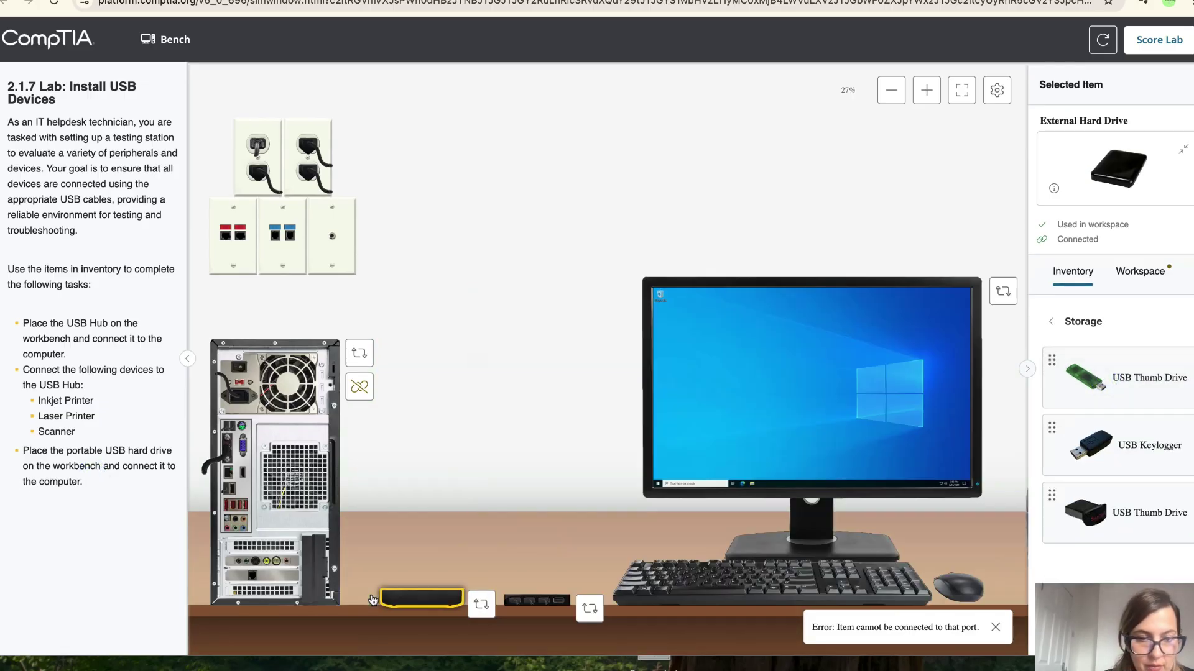
pyautogui.click(481, 604)
pyautogui.click(477, 539)
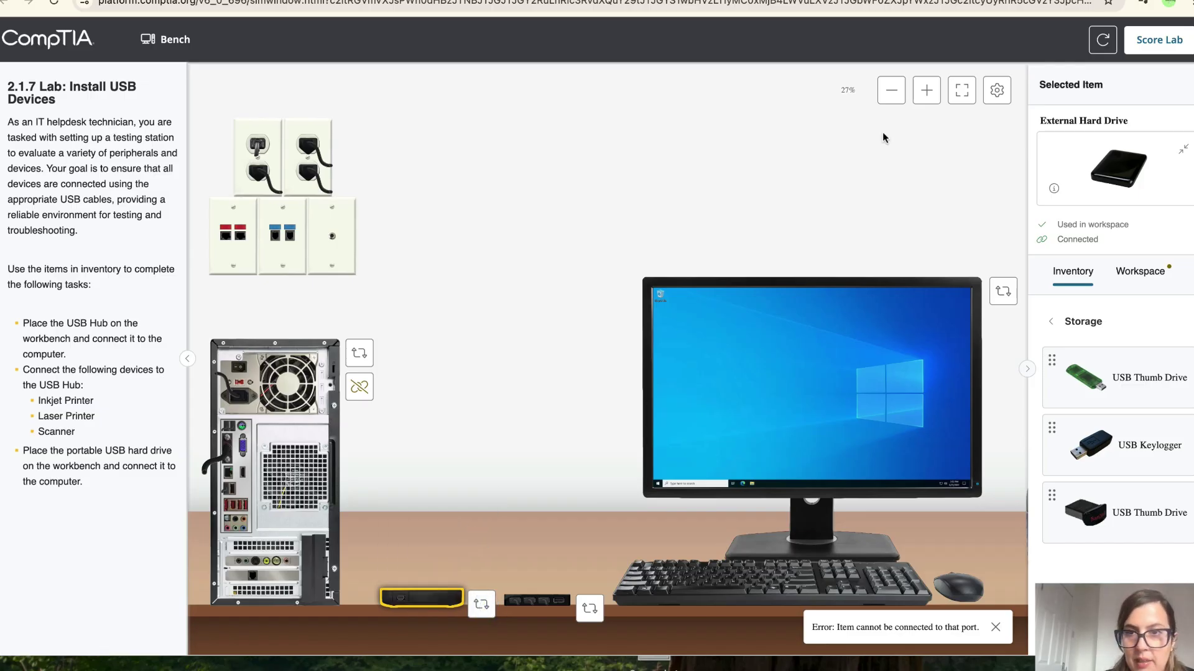
pyautogui.click(927, 90)
pyautogui.scroll(-6, 700, 404)
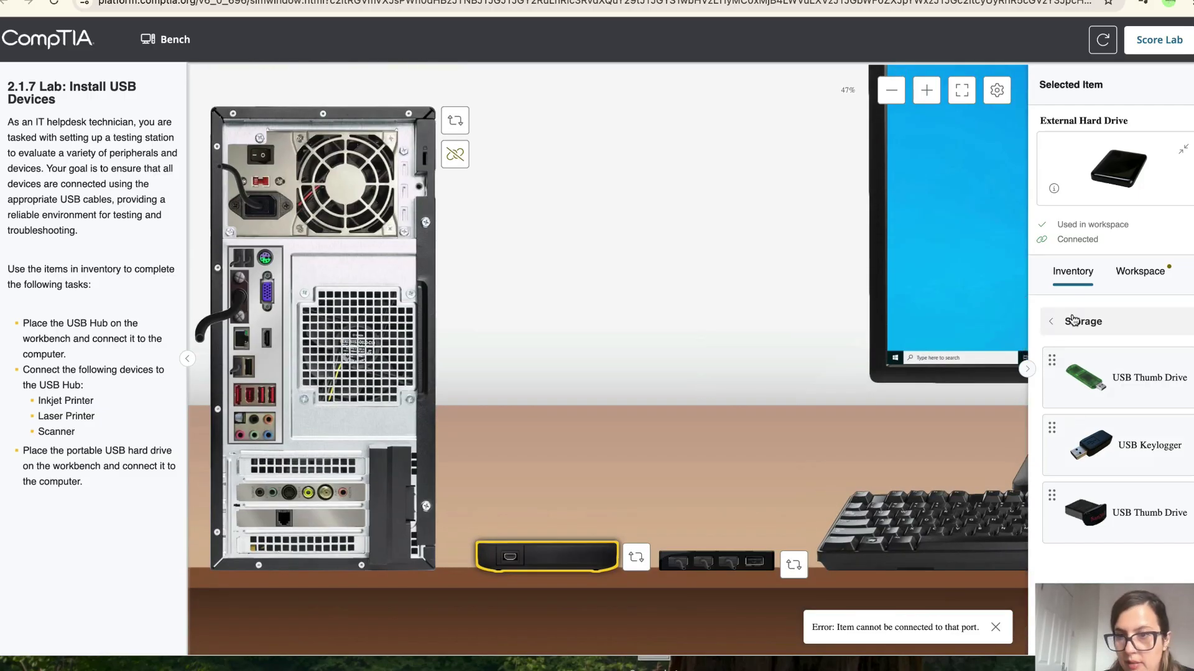
# Step: Connect a USB A/5-pin mini cable from the hard drive to the computer's rear USB port
pyautogui.click(1068, 321)
pyautogui.click(1080, 322)
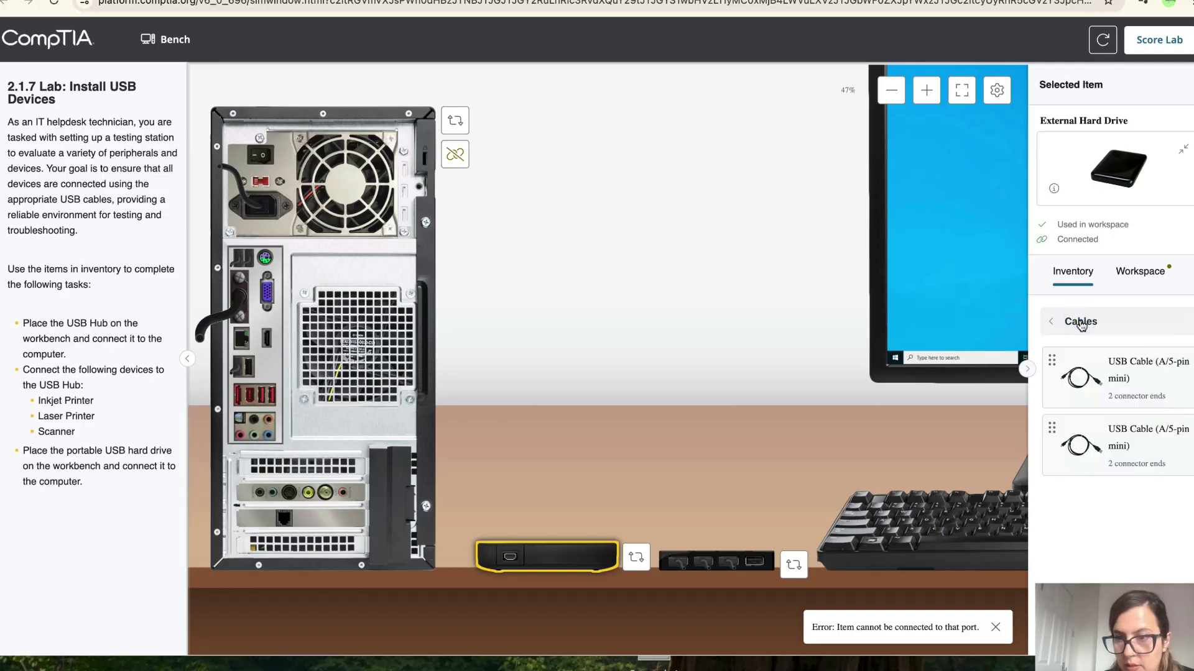
pyautogui.click(1085, 392)
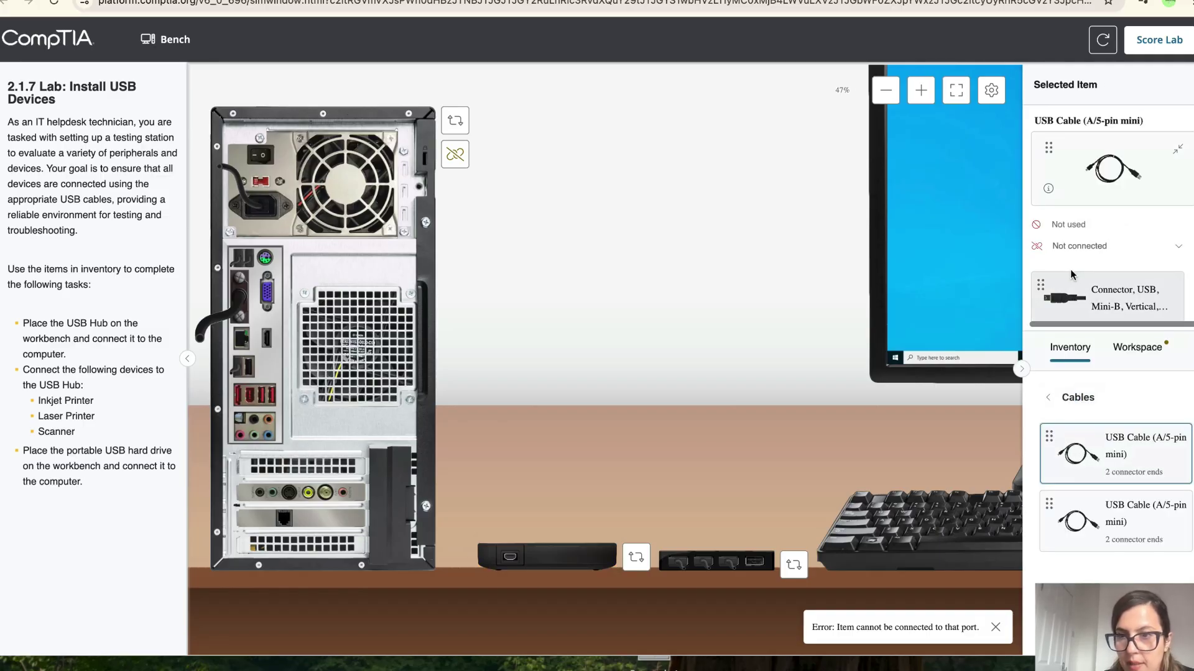
pyautogui.moveTo(1068, 294); pyautogui.dragTo(511, 559)
pyautogui.moveTo(1101, 309); pyautogui.dragTo(252, 379)
pyautogui.click(456, 121)
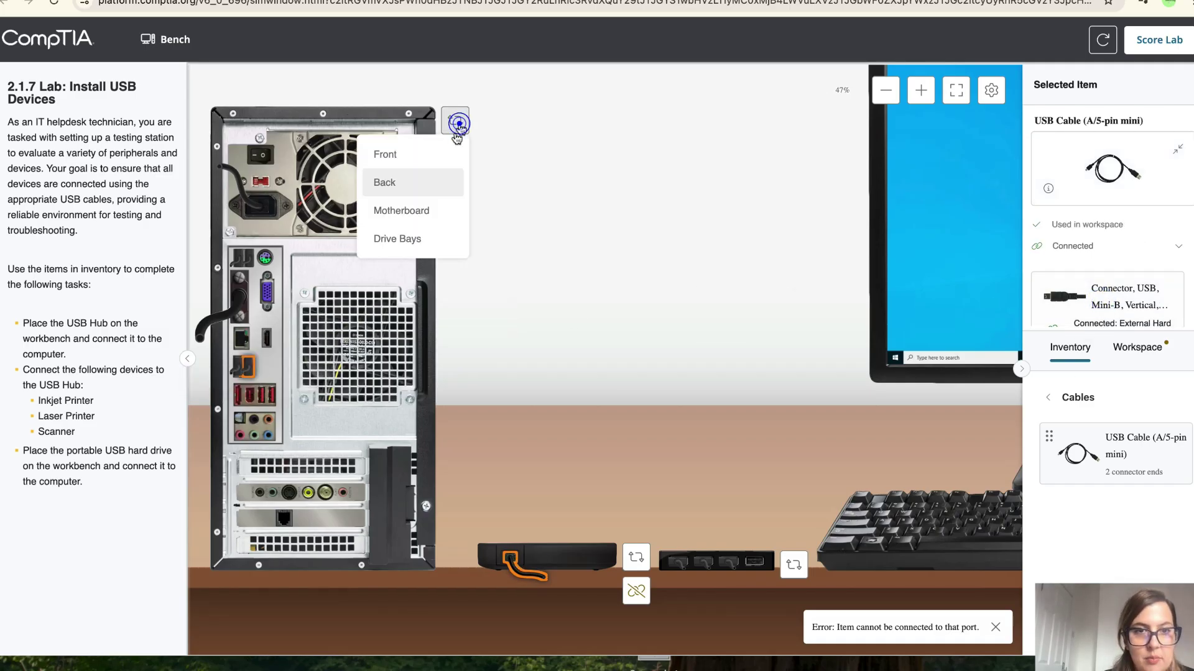
# Step: Return the computer to its front view, zoom out fully, and submit the lab with Score Lab
pyautogui.click(437, 153)
pyautogui.click(886, 91)
pyautogui.click(886, 91)
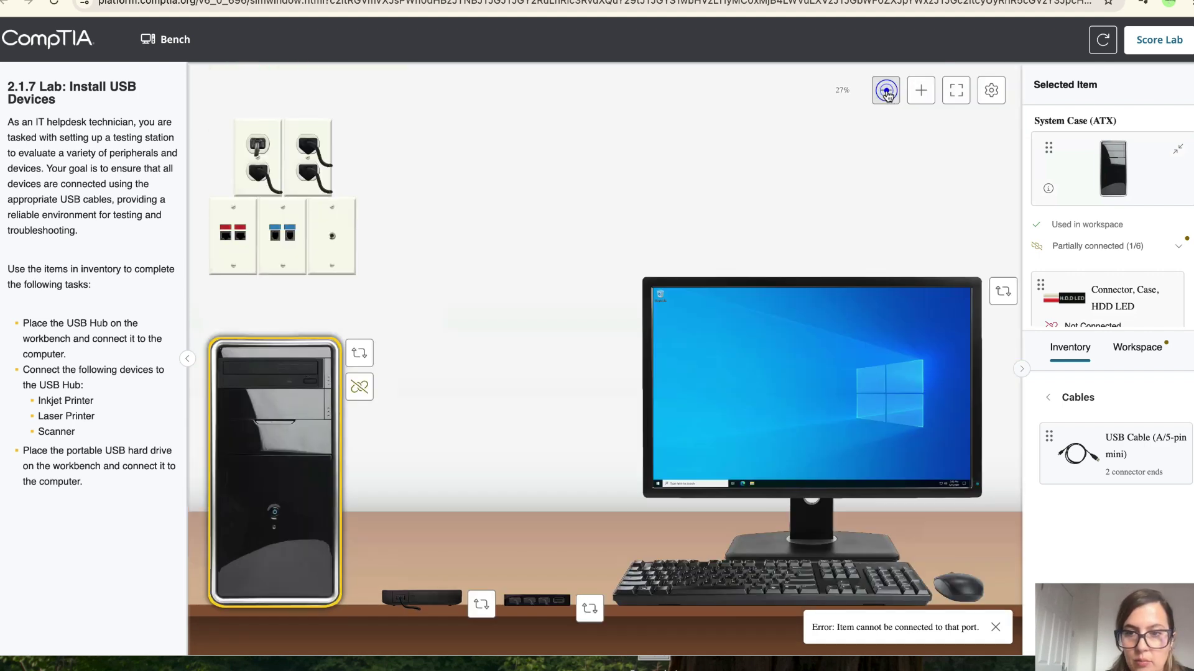
pyautogui.click(886, 92)
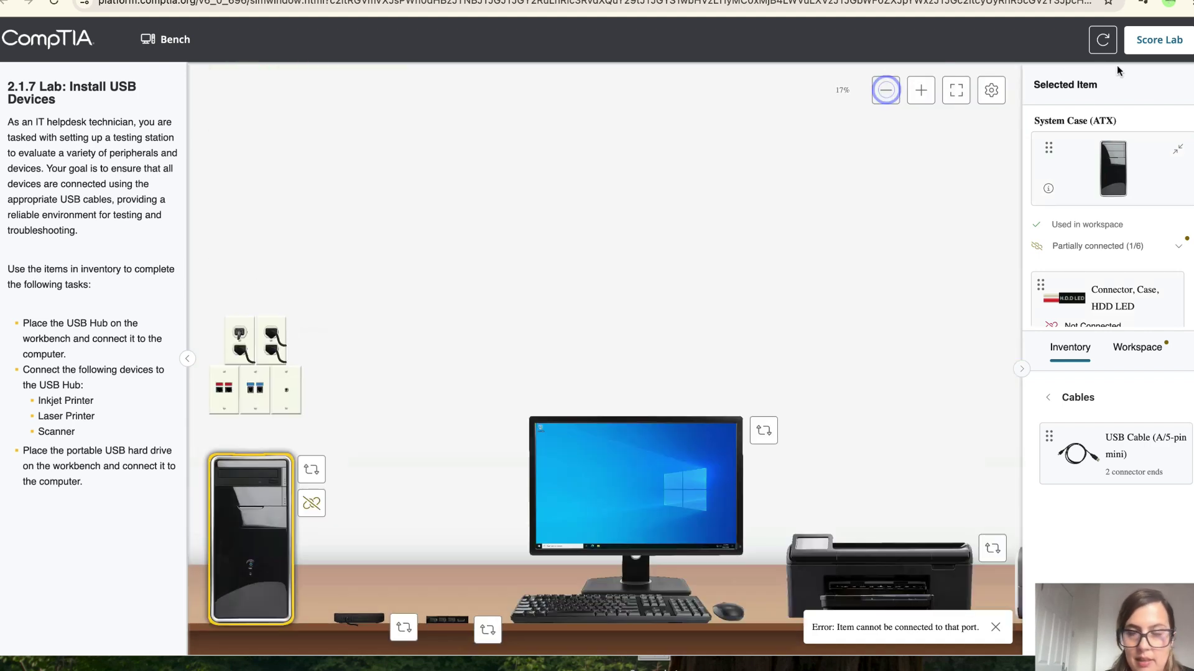
pyautogui.click(1142, 45)
pyautogui.click(714, 393)
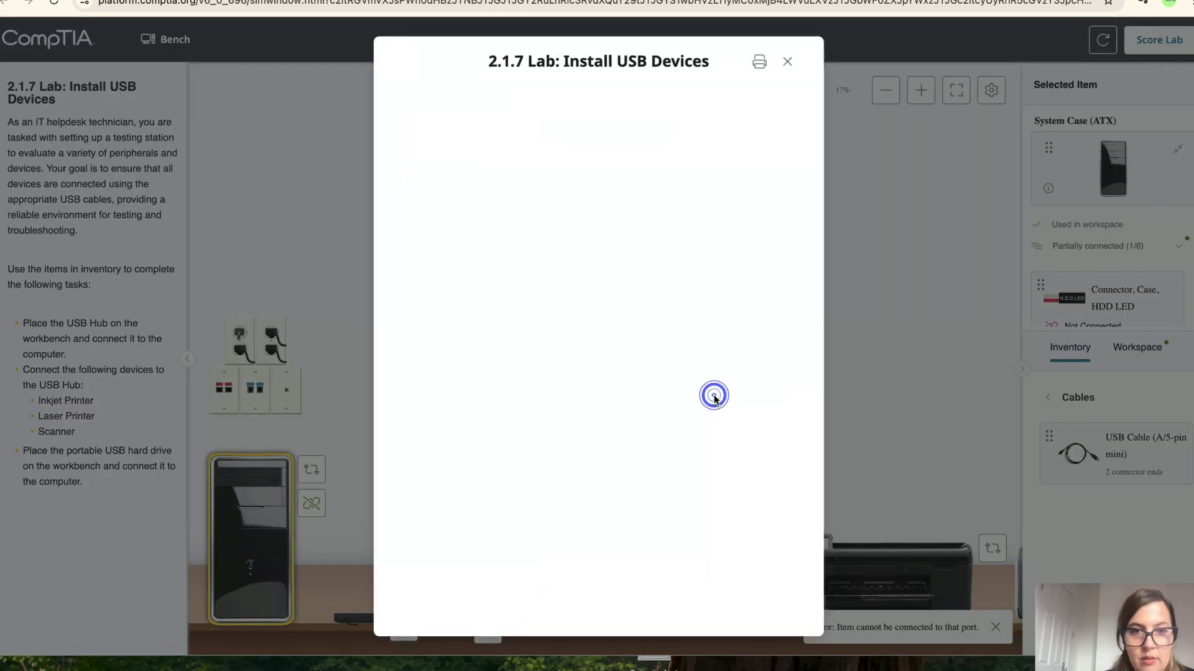